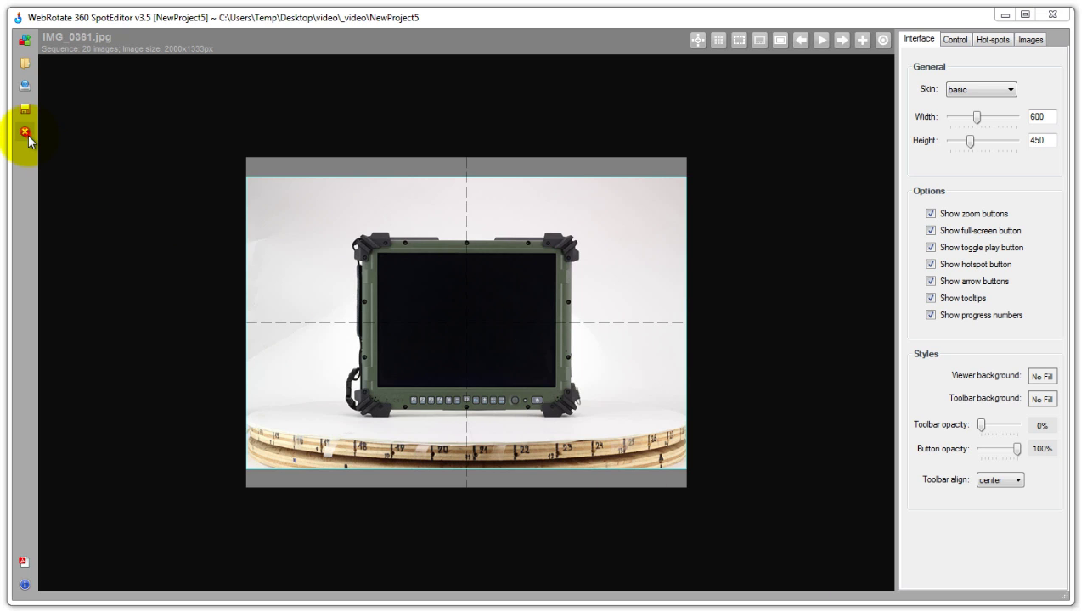
Discard NewProject5 unsaved and create NewProject6 using the DK10 images folder as its source
click(25, 132)
click(592, 343)
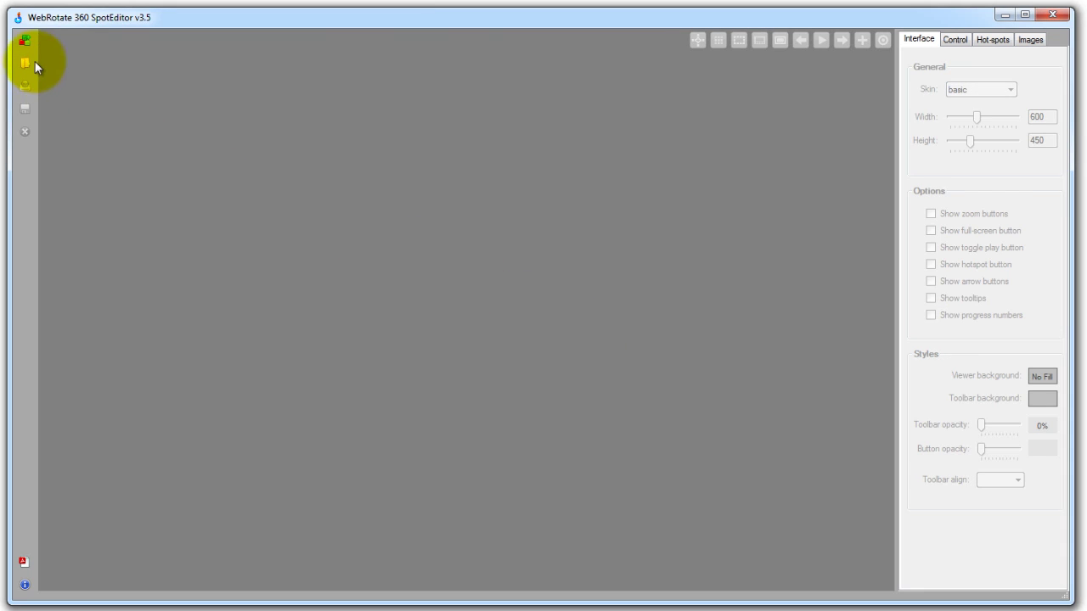
click(24, 40)
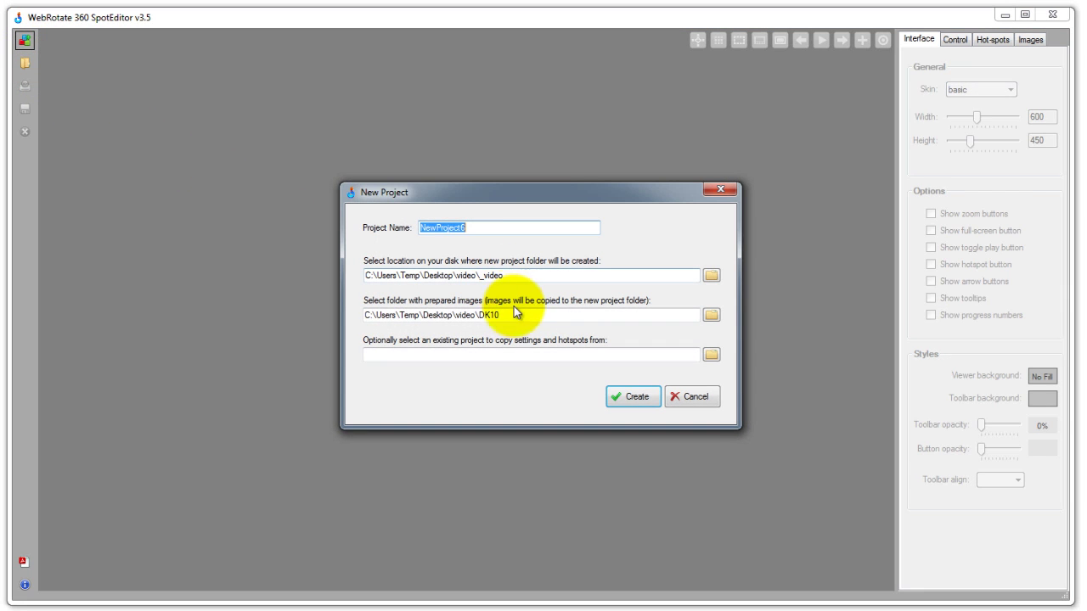
drag(515, 315, 353, 321)
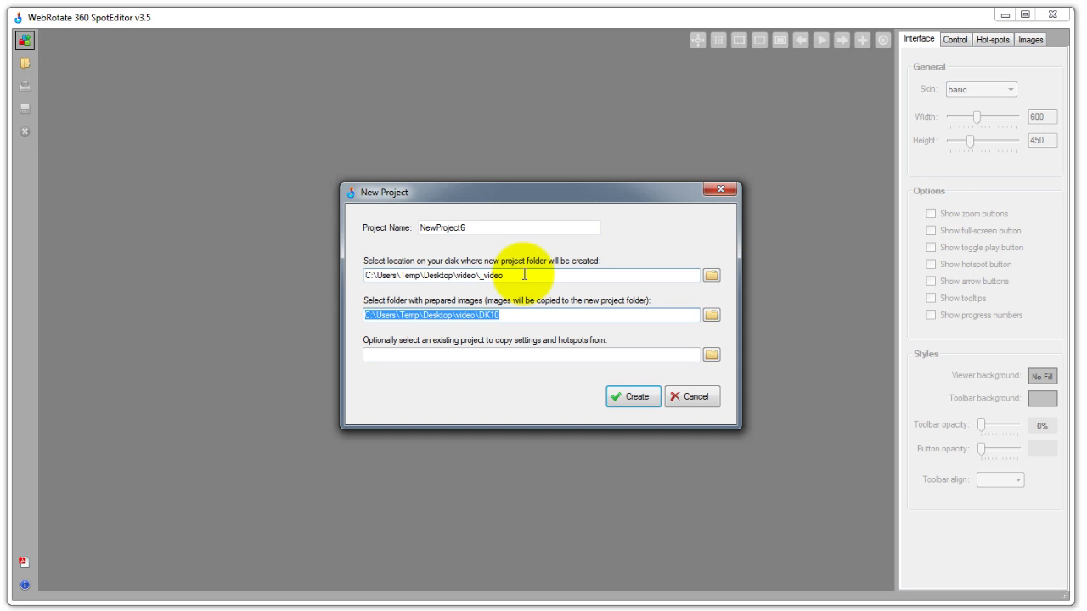
drag(518, 277, 347, 272)
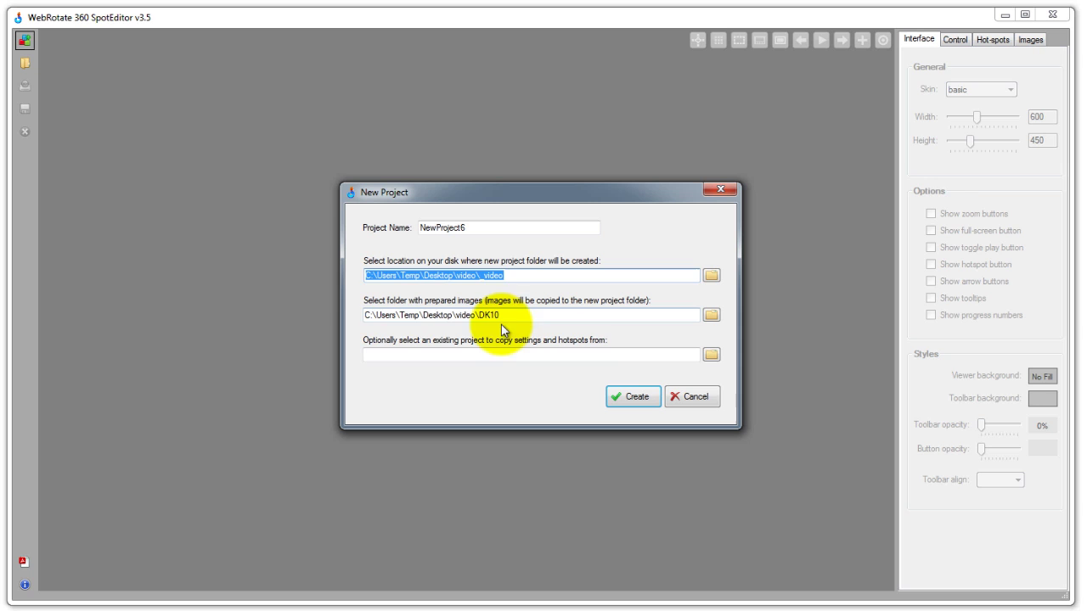
drag(505, 315, 367, 316)
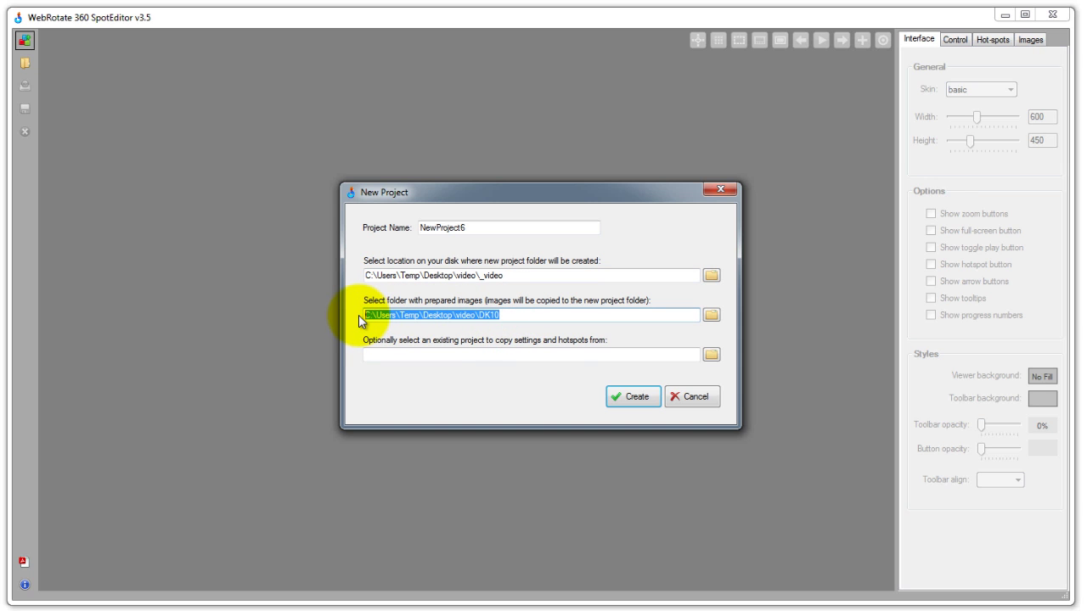
click(625, 395)
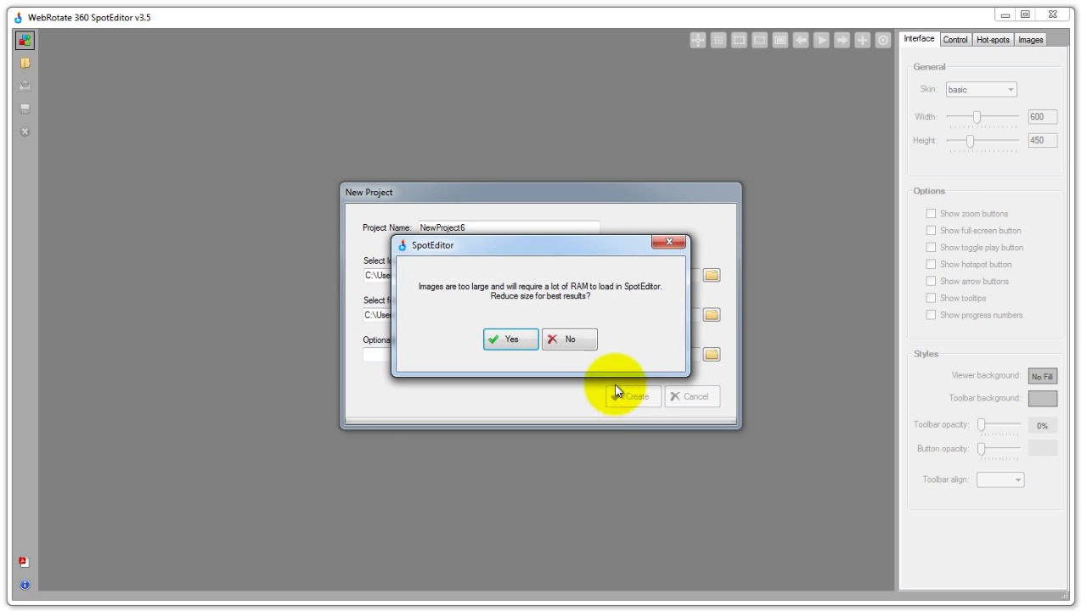
Load NewProject6 with images reduced to 2000x1333, then inspect the spin with zoom and background toggles
click(512, 339)
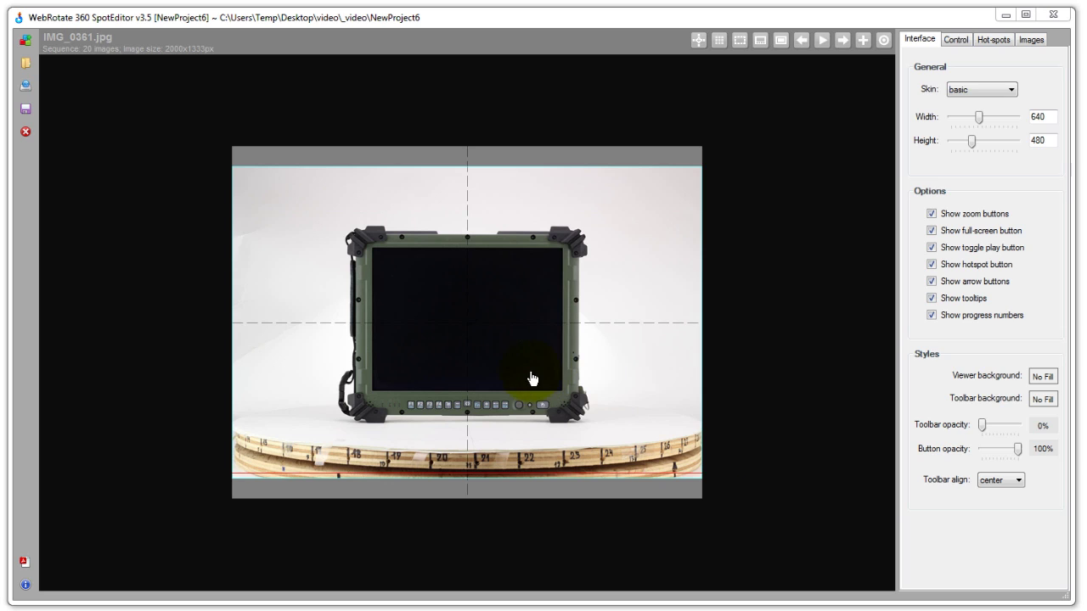
mouse_move(415, 383)
mouse_down()
mouse_move(456, 392)
mouse_move(419, 400)
mouse_up()
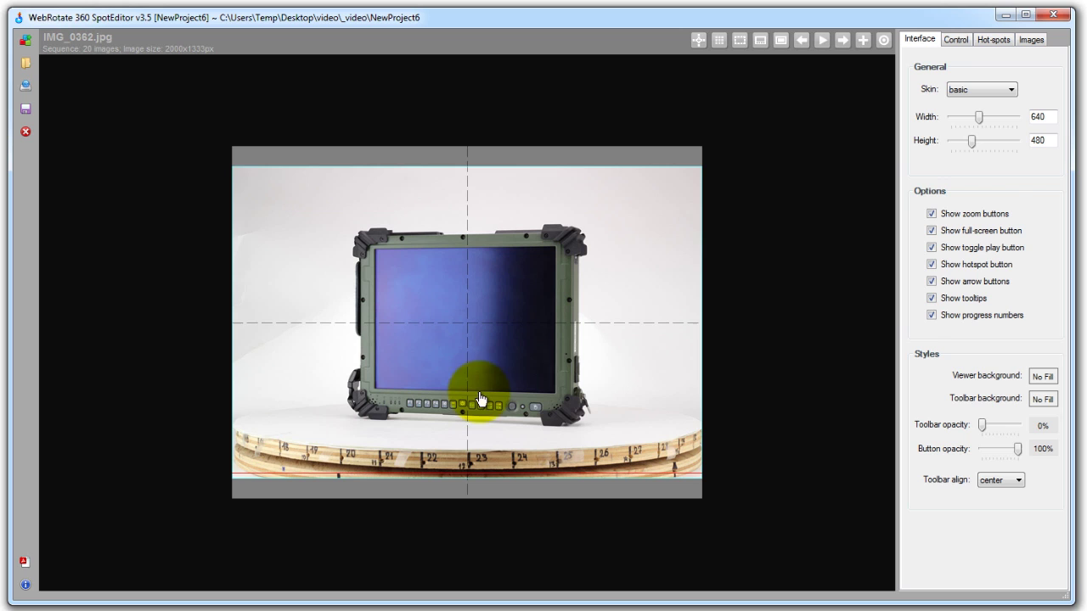
click(780, 40)
click(863, 40)
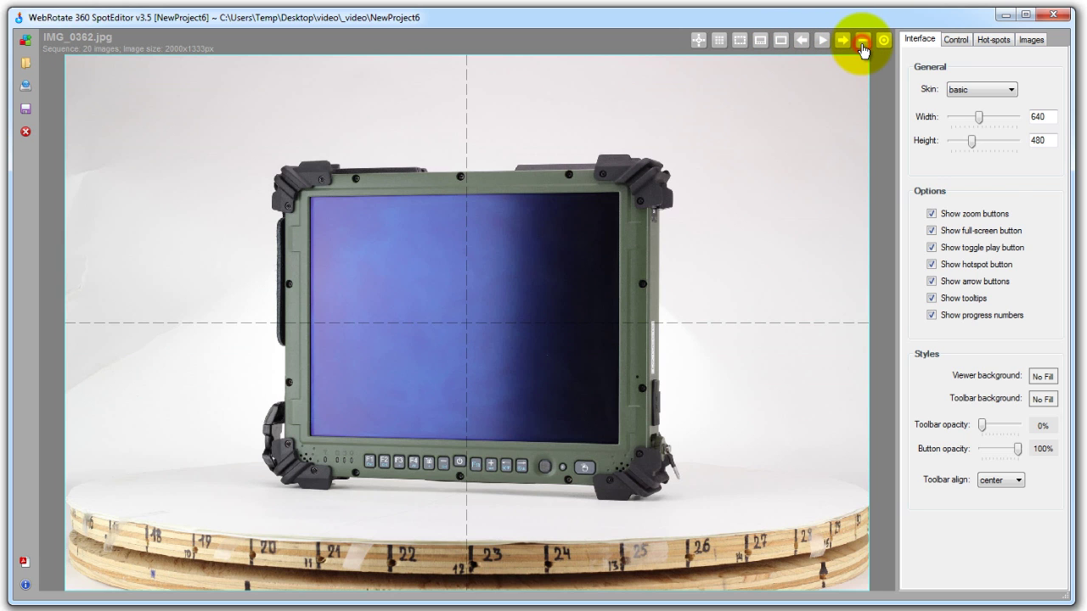
click(862, 47)
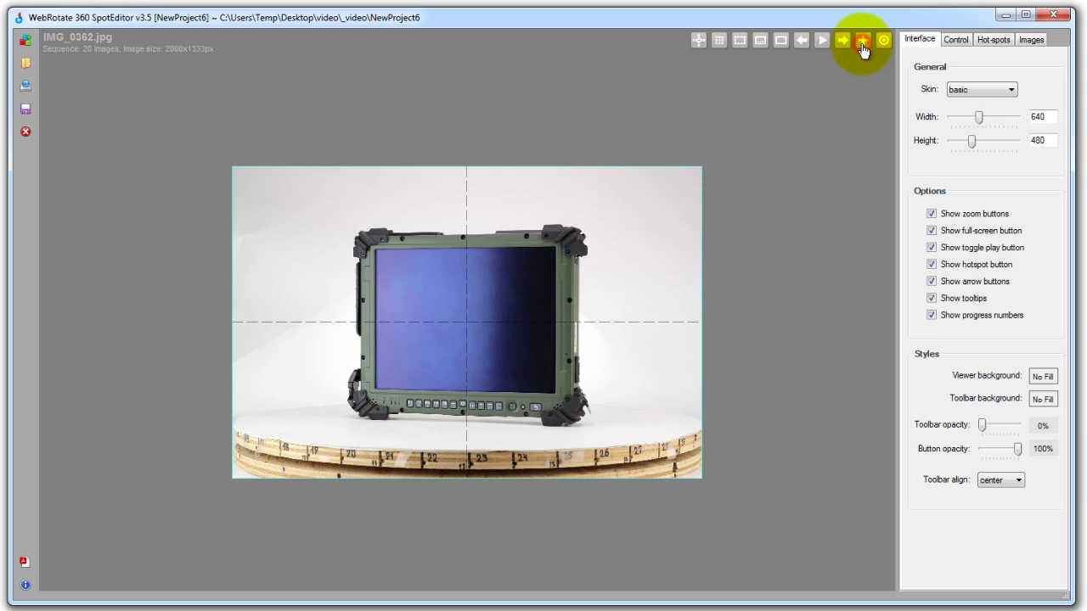
Set the viewer background to white and enlarge the viewer from 640x480 to 708x506
click(783, 44)
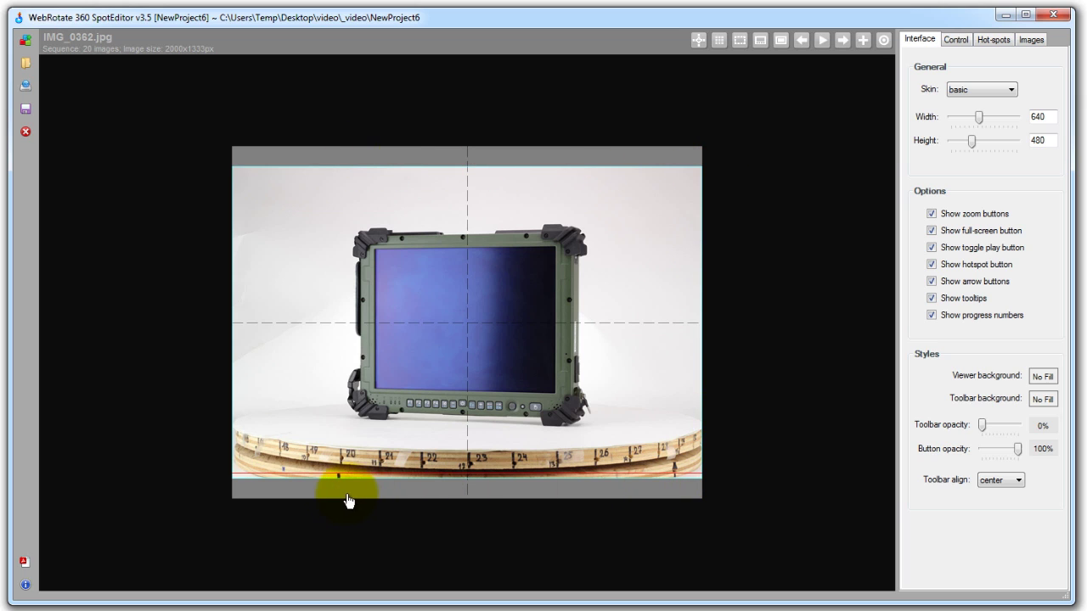
click(1042, 376)
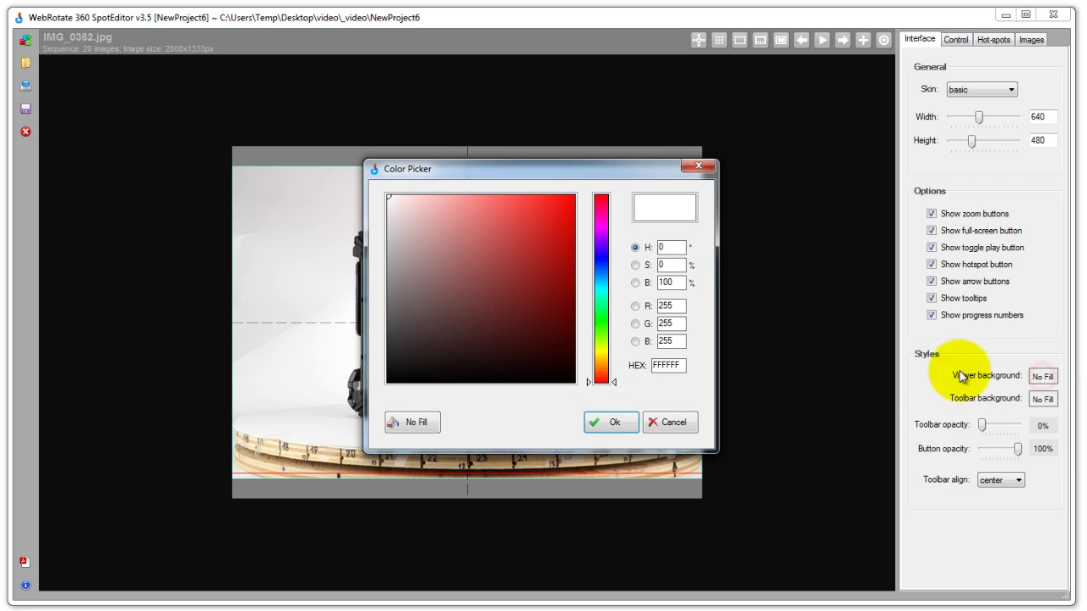
click(604, 422)
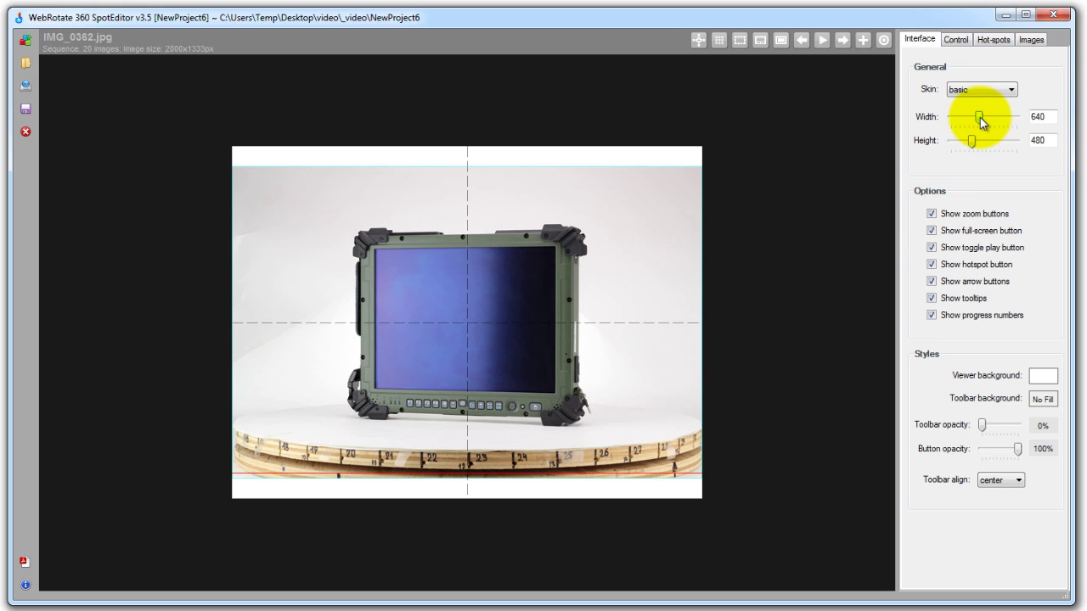
mouse_move(980, 117)
mouse_down()
mouse_move(990, 117)
mouse_move(973, 141)
mouse_move(984, 142)
mouse_move(974, 141)
mouse_move(983, 123)
mouse_up()
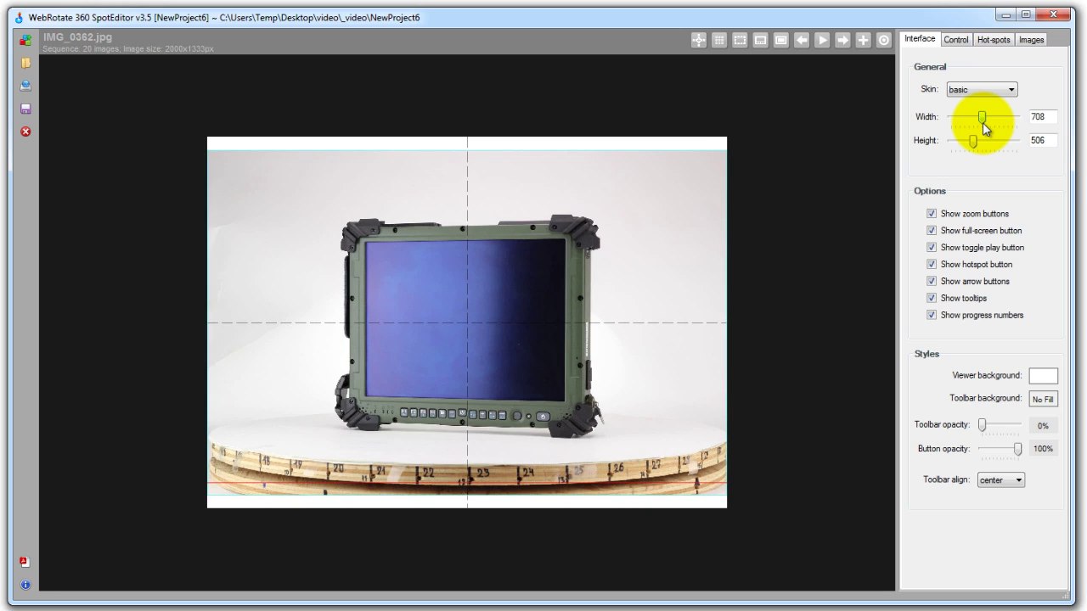
drag(764, 348, 751, 349)
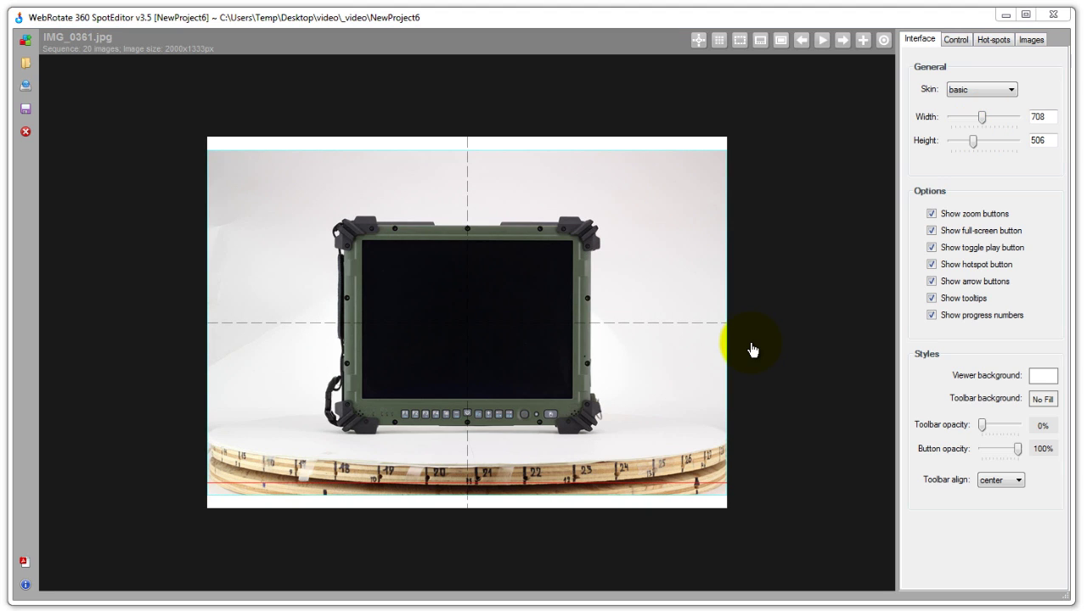
Set the image crop fill colour to white
click(1031, 39)
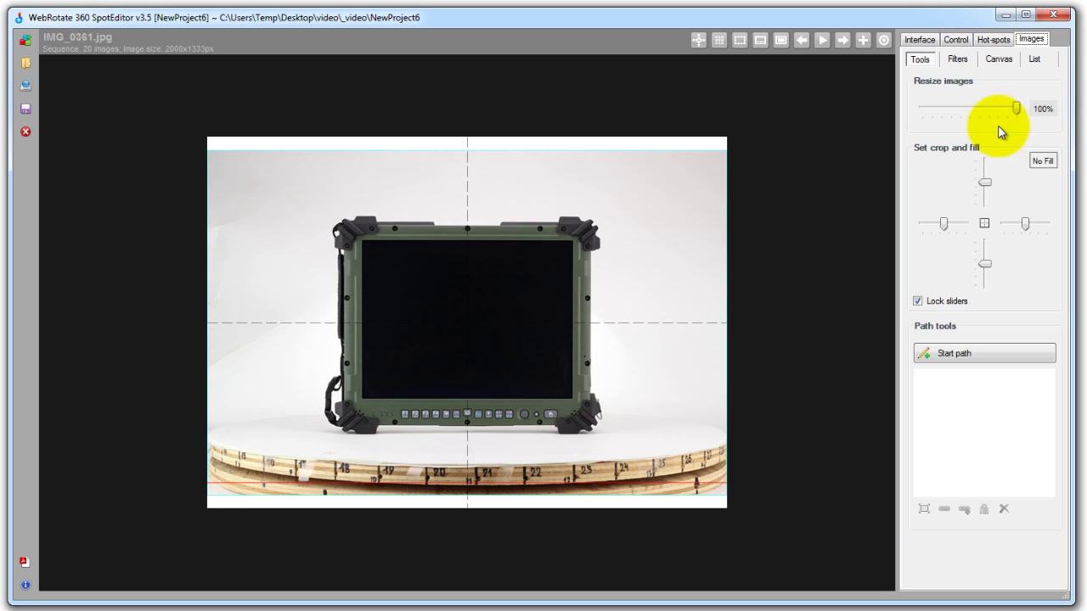
click(1042, 164)
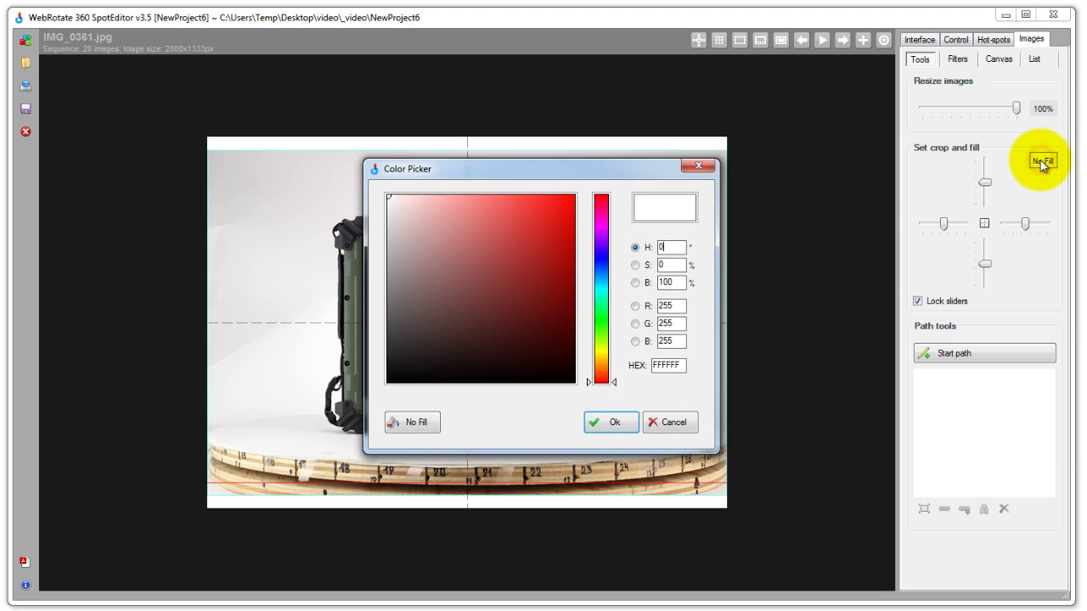
click(612, 425)
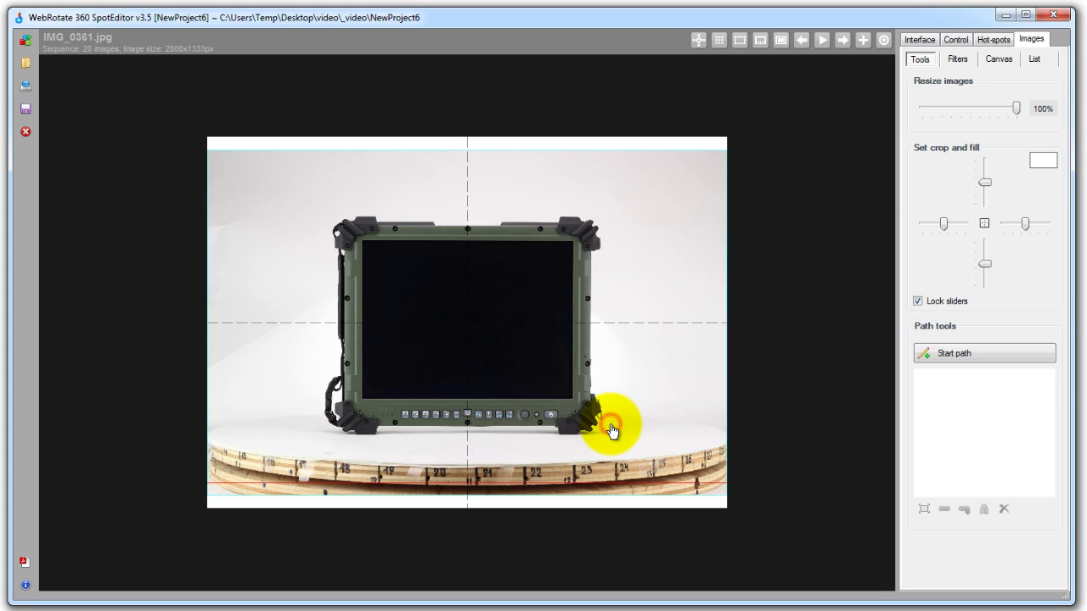
Unlock the crop sliders and crop in the right, left and top edges
click(928, 302)
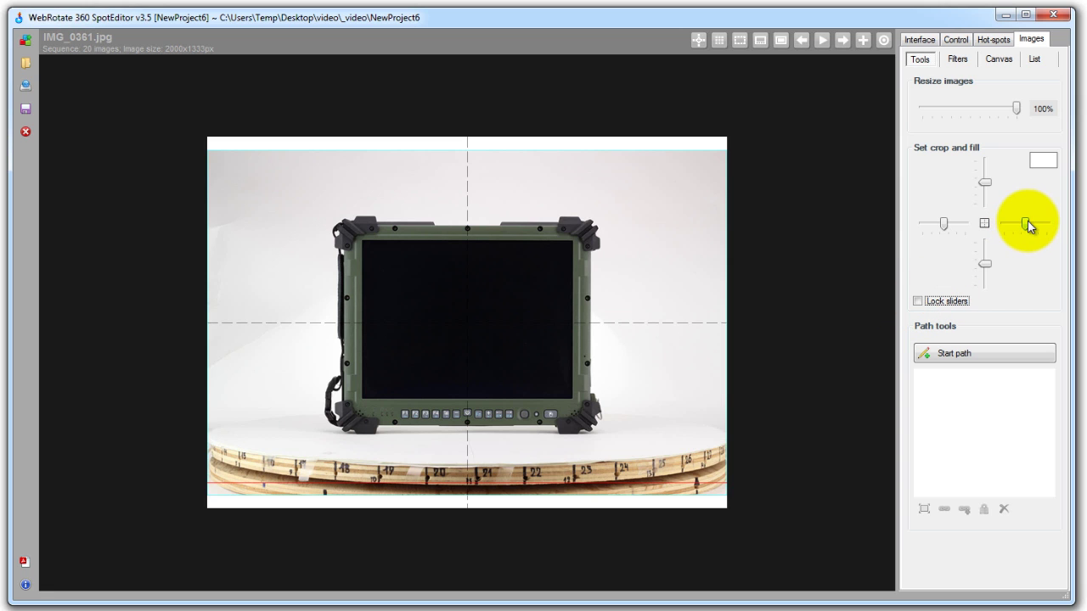
drag(1027, 223, 1011, 223)
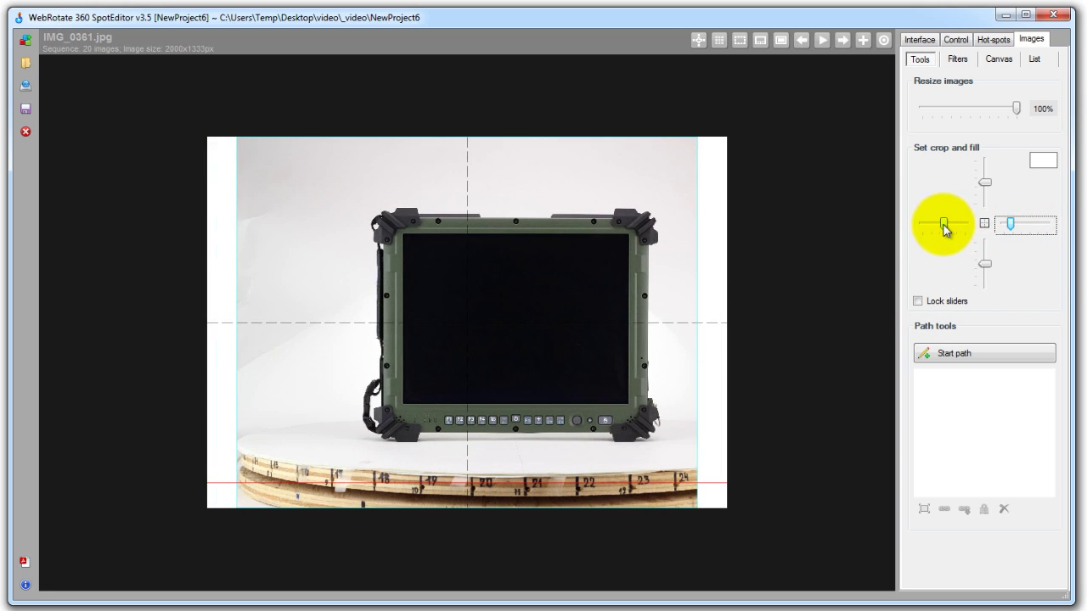
drag(944, 225, 958, 228)
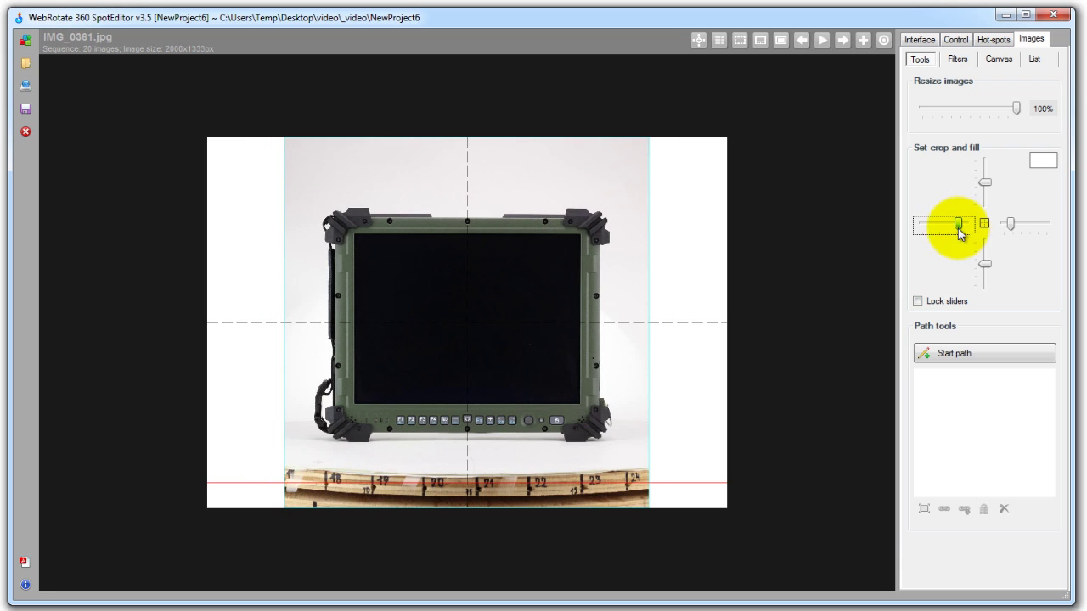
drag(985, 182, 987, 195)
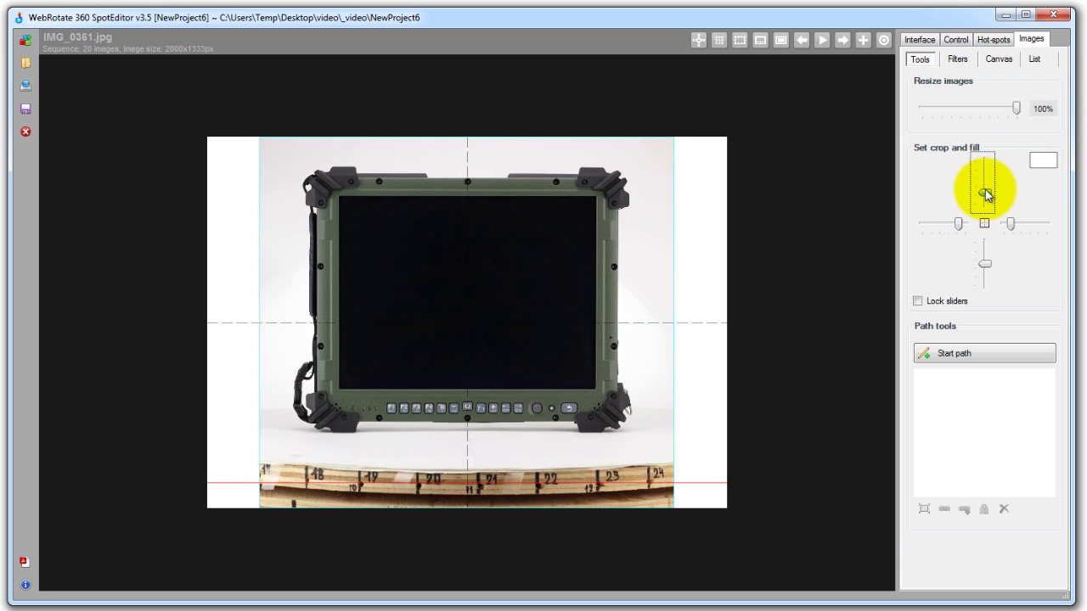
drag(552, 316, 529, 333)
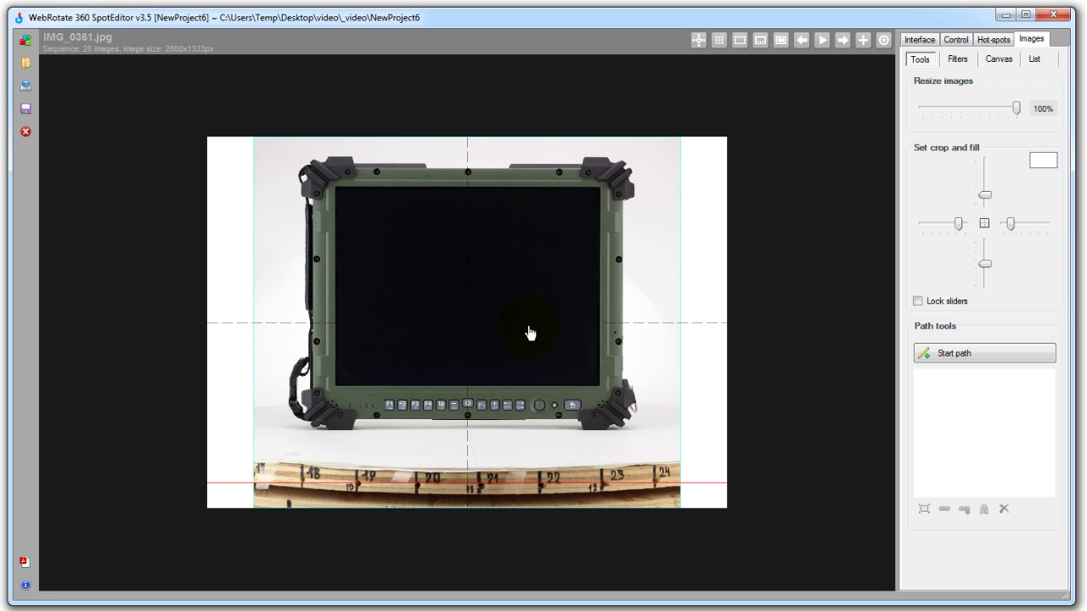
Relock the crop sliders and offset the tablet left and down to centre it
click(918, 301)
drag(1010, 223, 1010, 225)
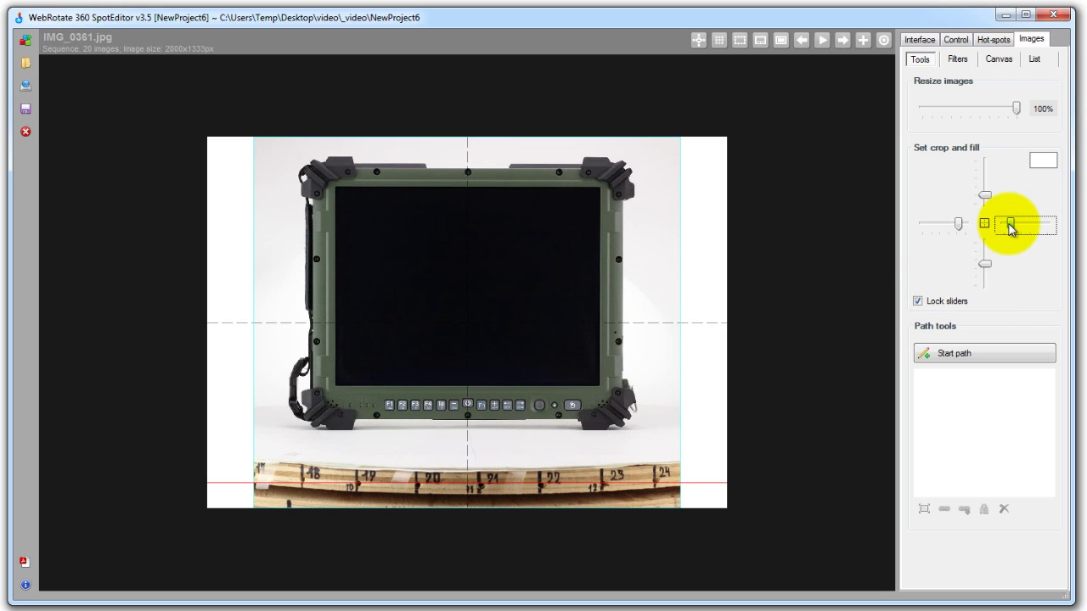
drag(984, 264, 986, 264)
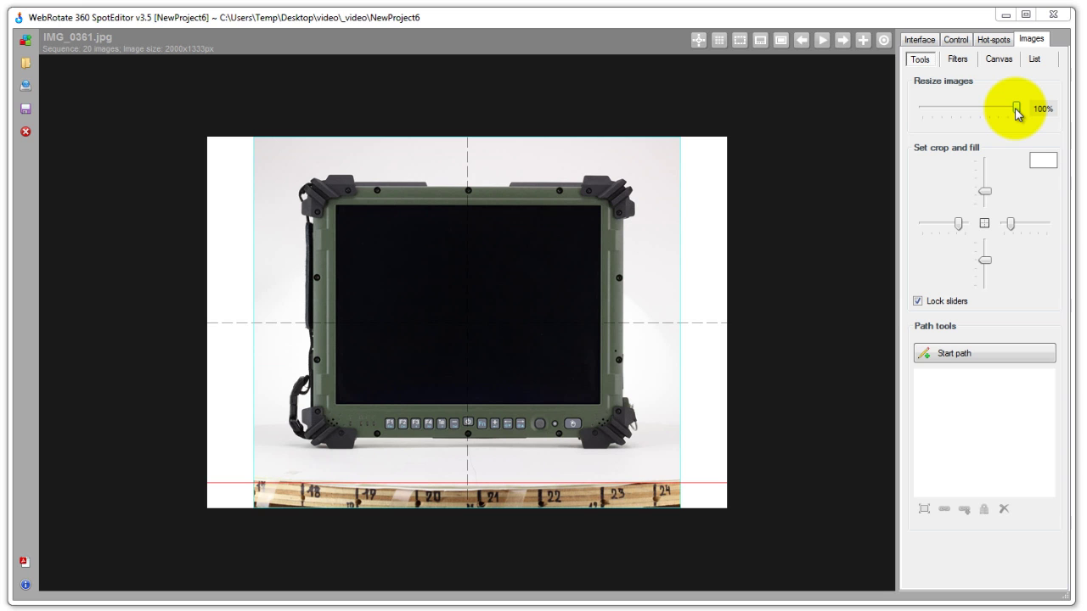
drag(1016, 110, 979, 127)
drag(510, 230, 561, 225)
click(862, 42)
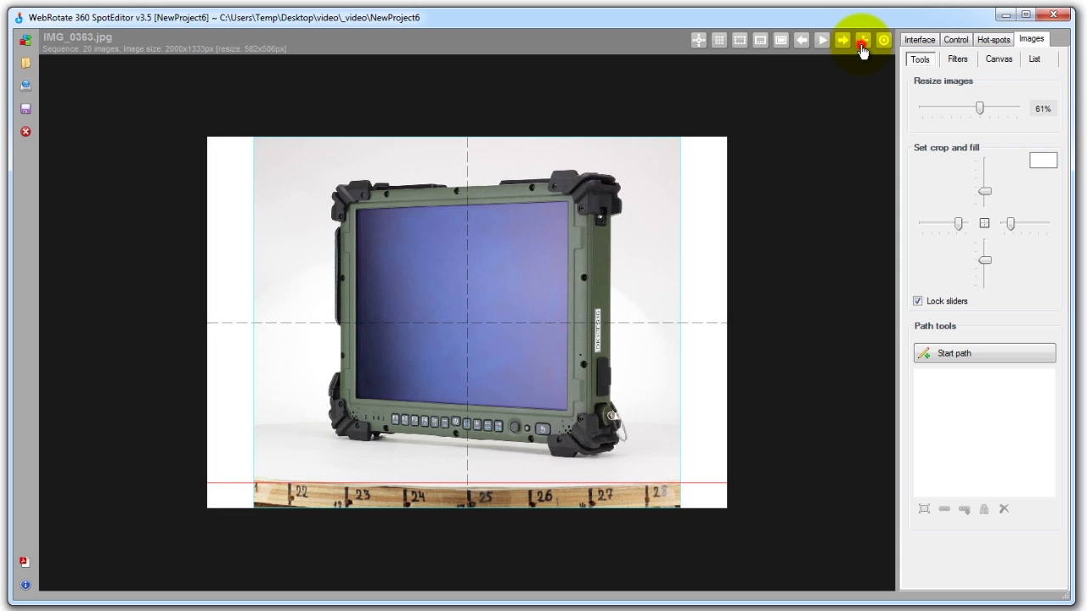
click(862, 41)
click(862, 41)
click(862, 42)
drag(980, 109, 997, 109)
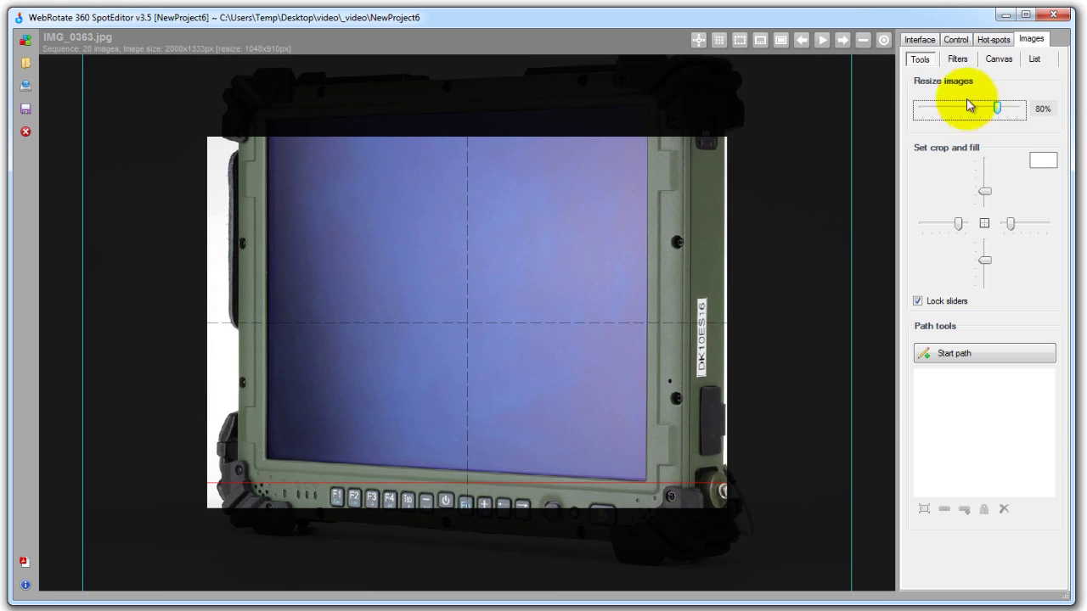
click(862, 41)
click(862, 41)
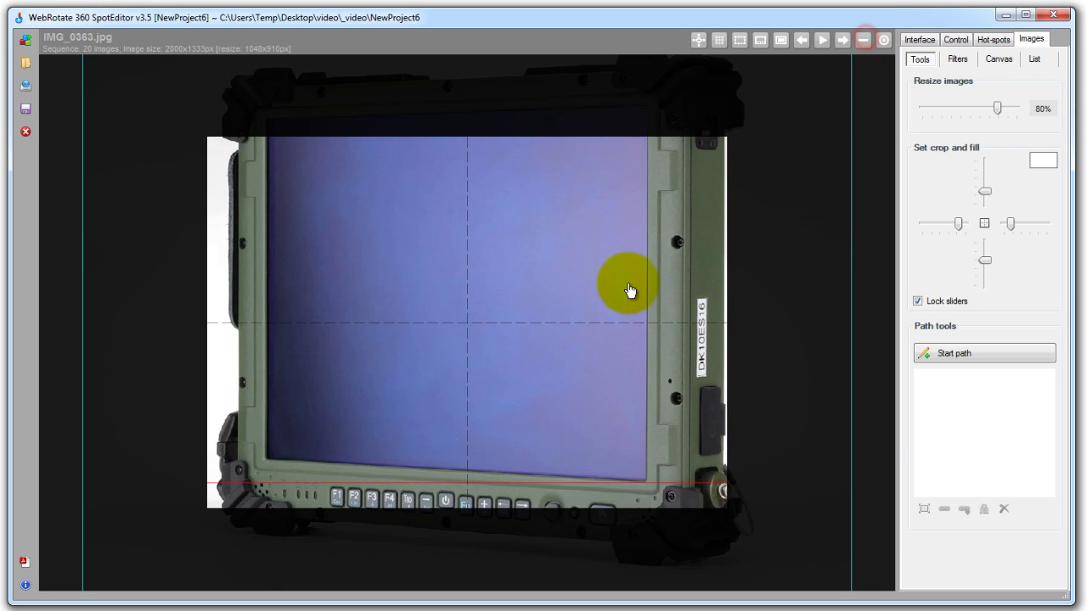
mouse_move(629, 291)
mouse_down()
mouse_move(602, 298)
mouse_move(616, 307)
mouse_up()
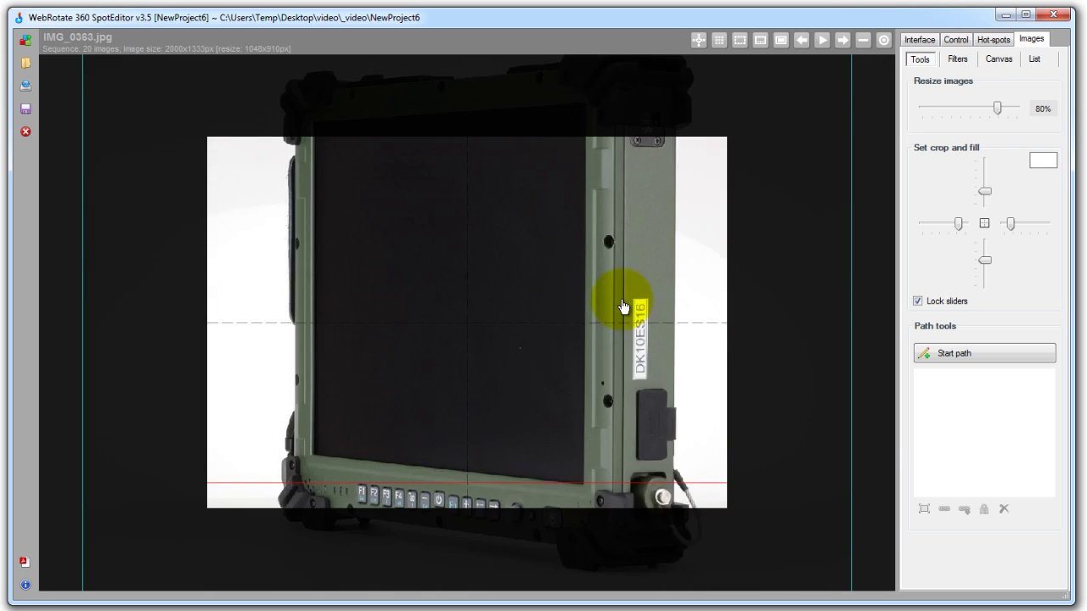
click(623, 306)
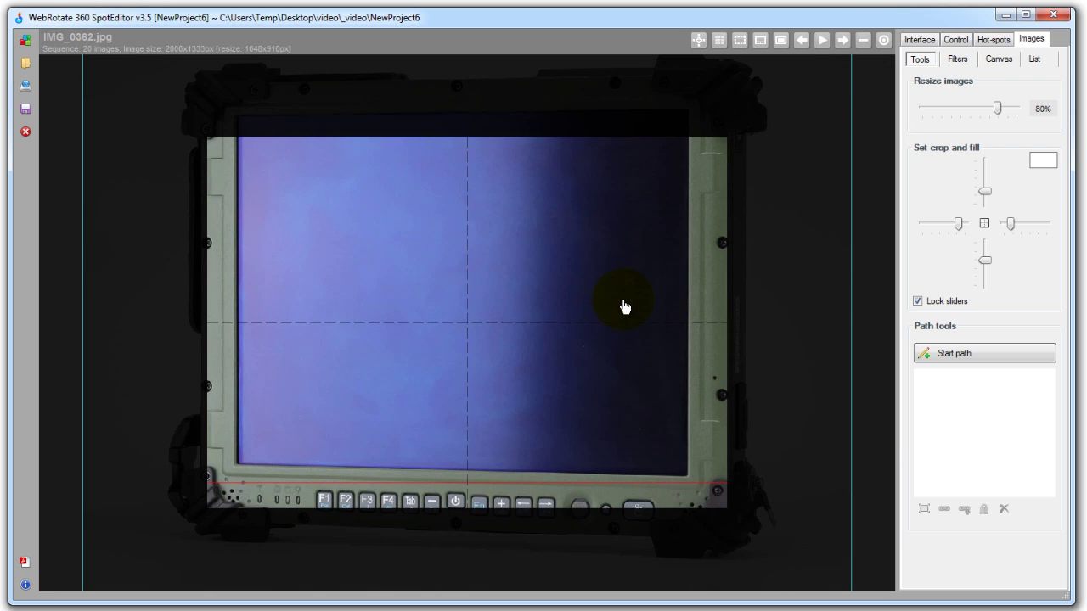
click(862, 42)
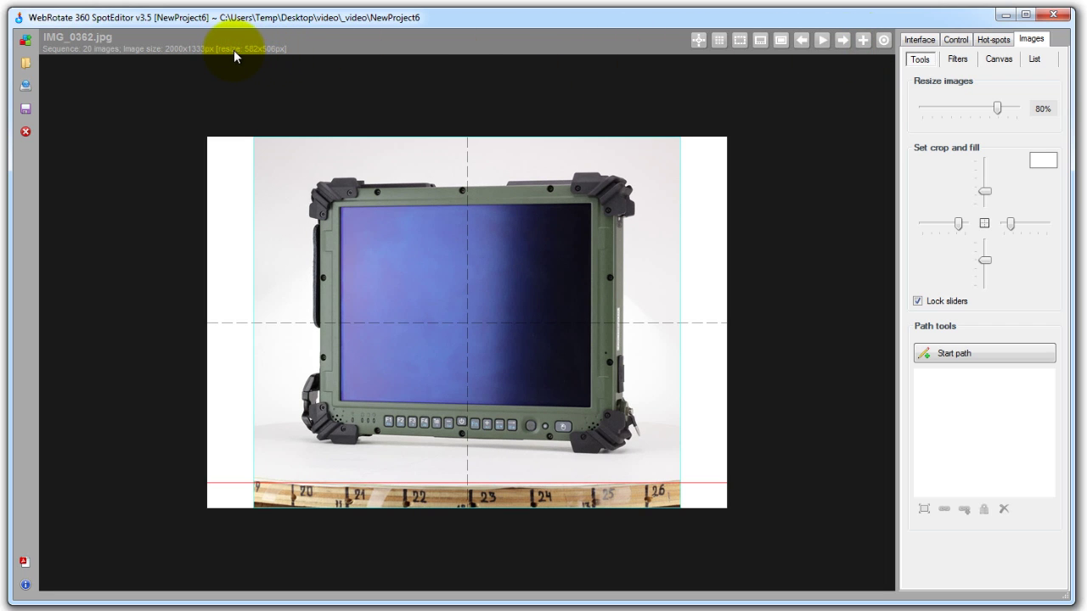
click(862, 43)
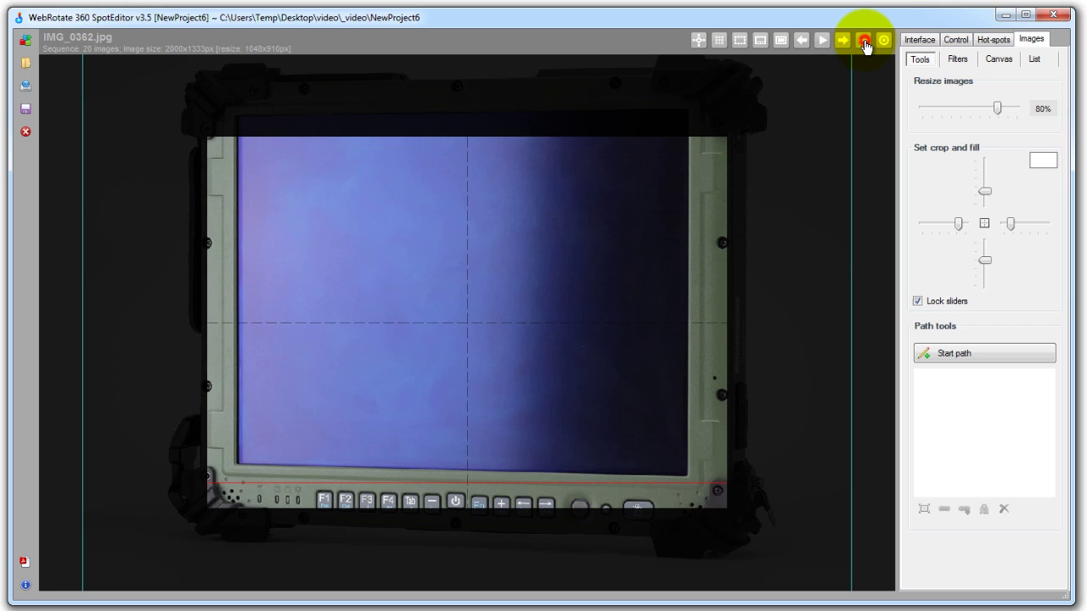
click(863, 42)
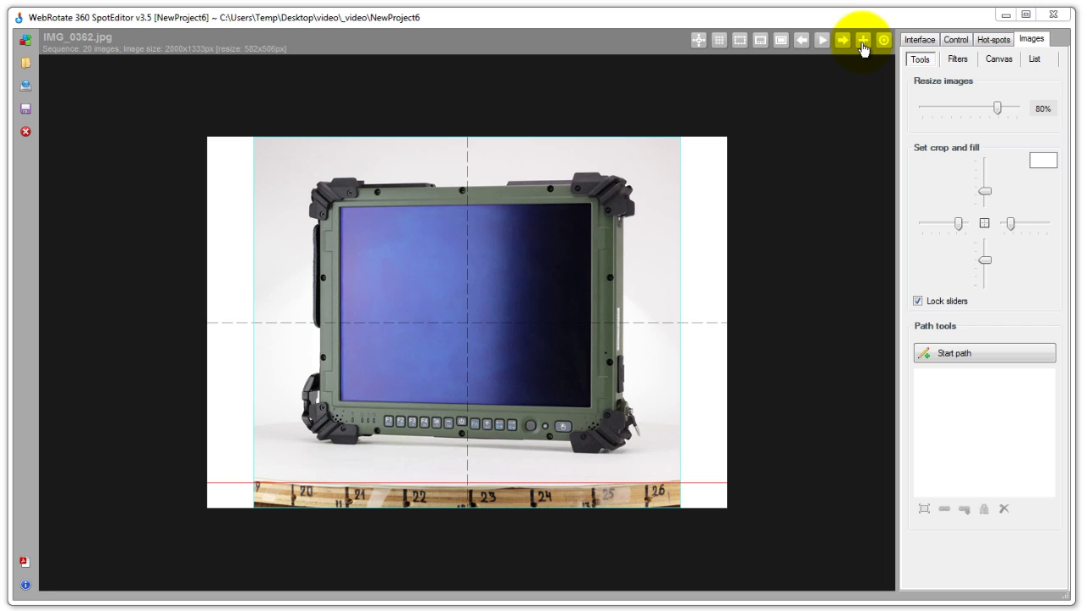
Under Filters input levels, set Whites to 243 and Blacks to 10
click(957, 61)
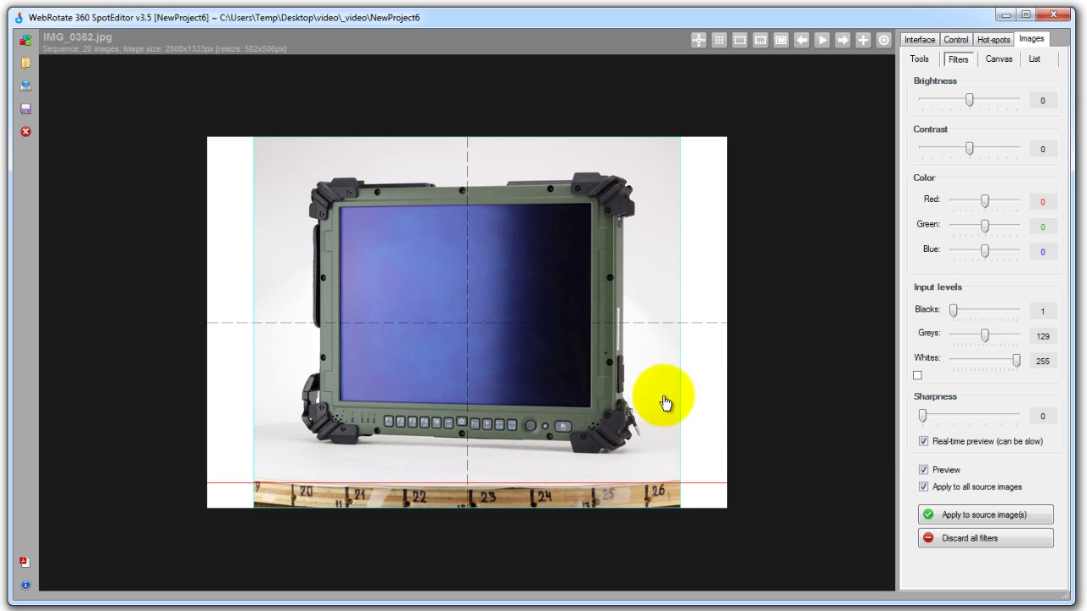
click(462, 338)
drag(462, 338, 601, 361)
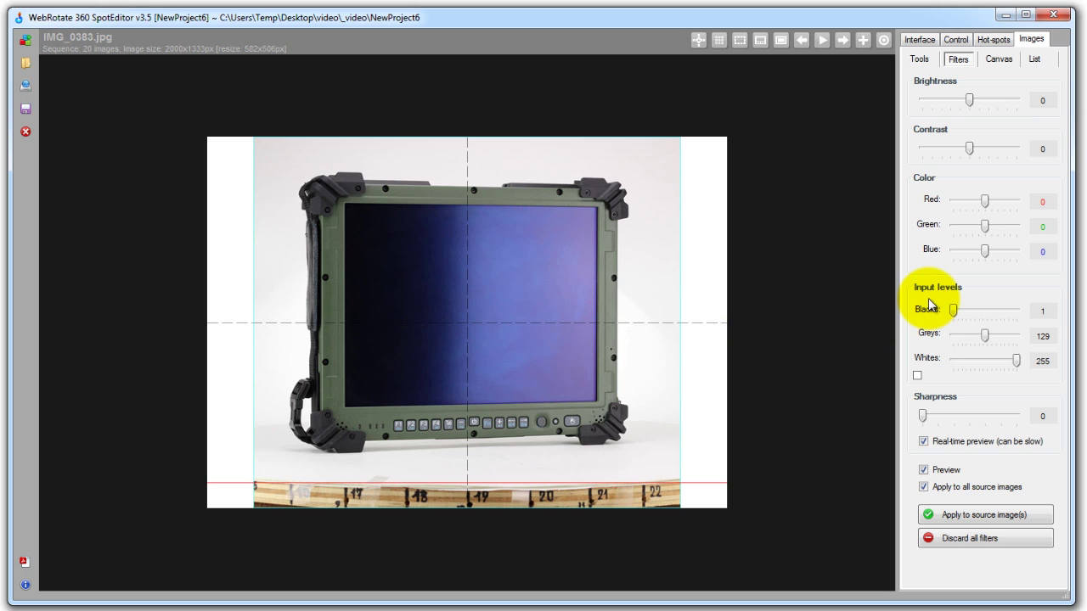
click(1015, 361)
drag(1015, 362, 1013, 361)
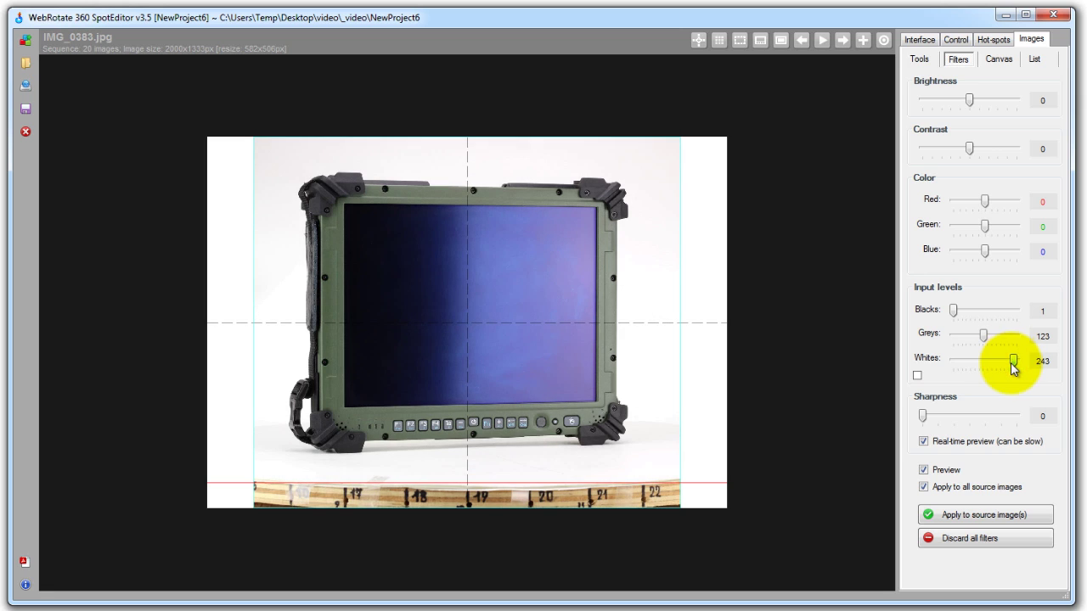
drag(954, 317, 957, 316)
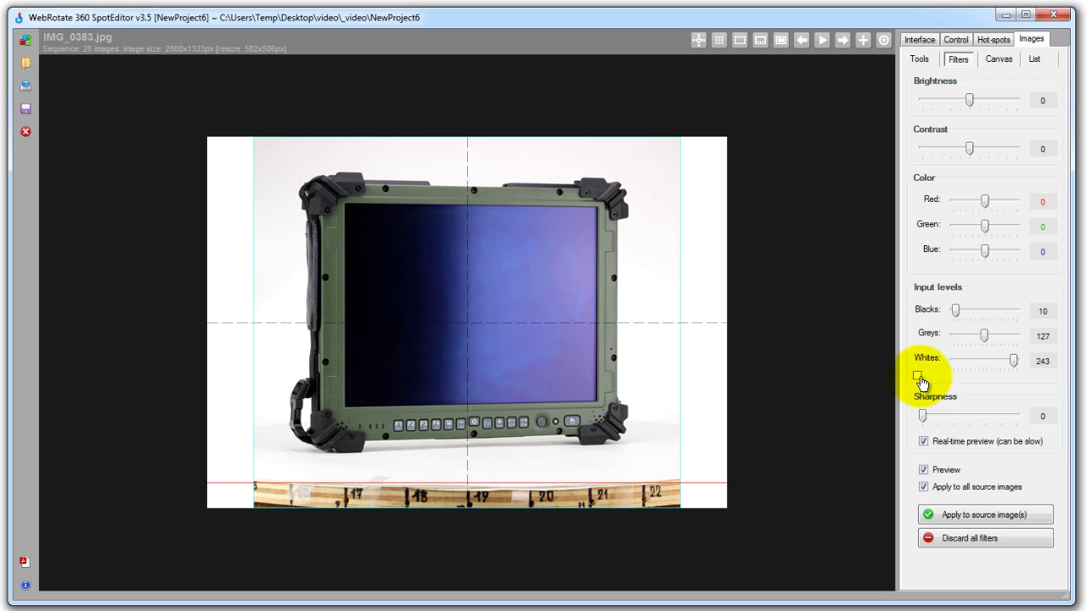
Check non-white backdrop areas in magenta and lower the Whites level to 226
click(918, 377)
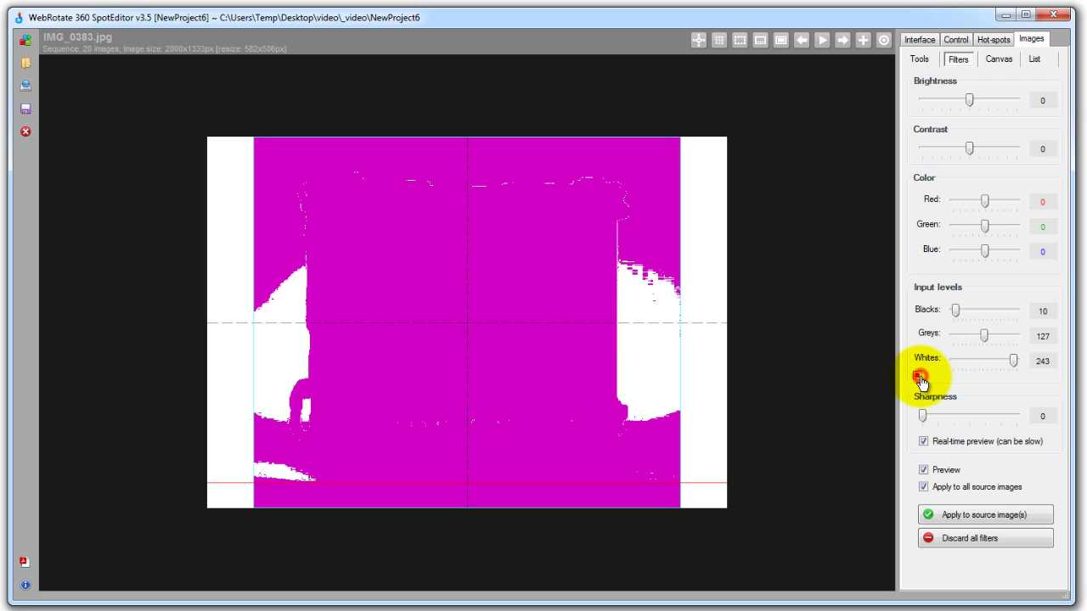
drag(608, 364, 654, 384)
click(918, 376)
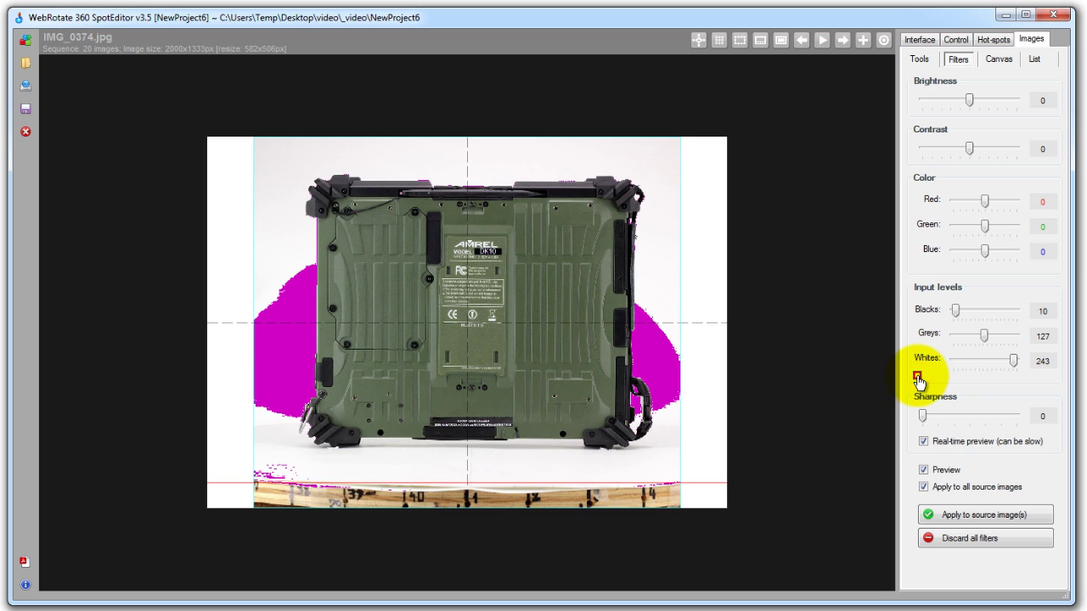
drag(473, 357, 618, 381)
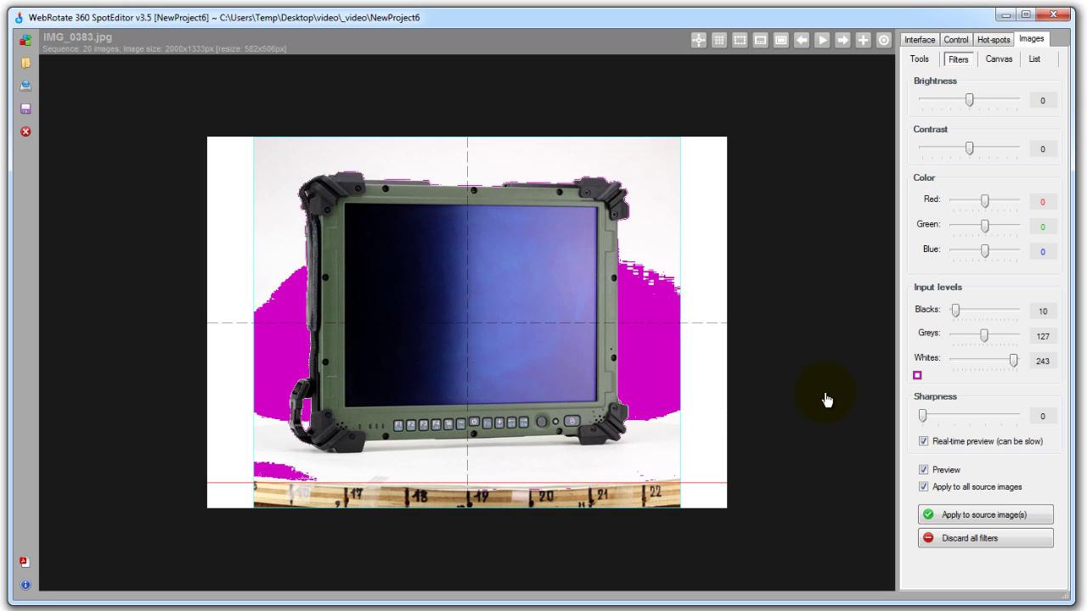
mouse_move(1004, 368)
mouse_down()
mouse_move(1014, 365)
mouse_move(1005, 364)
mouse_up()
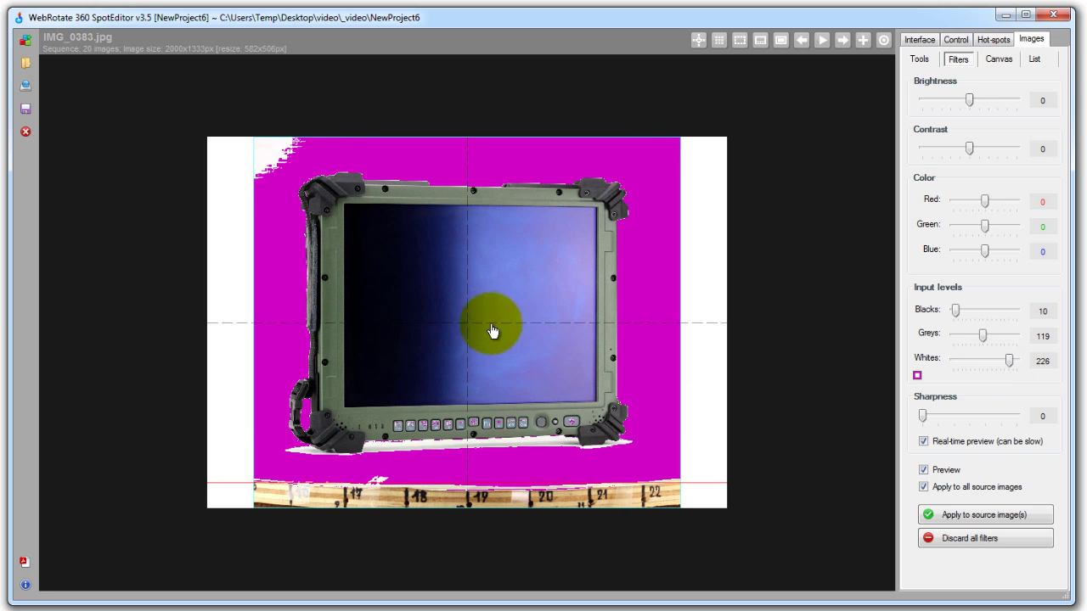
click(452, 322)
mouse_move(453, 321)
mouse_down()
mouse_move(475, 318)
mouse_move(468, 331)
mouse_move(437, 331)
mouse_move(447, 338)
mouse_up()
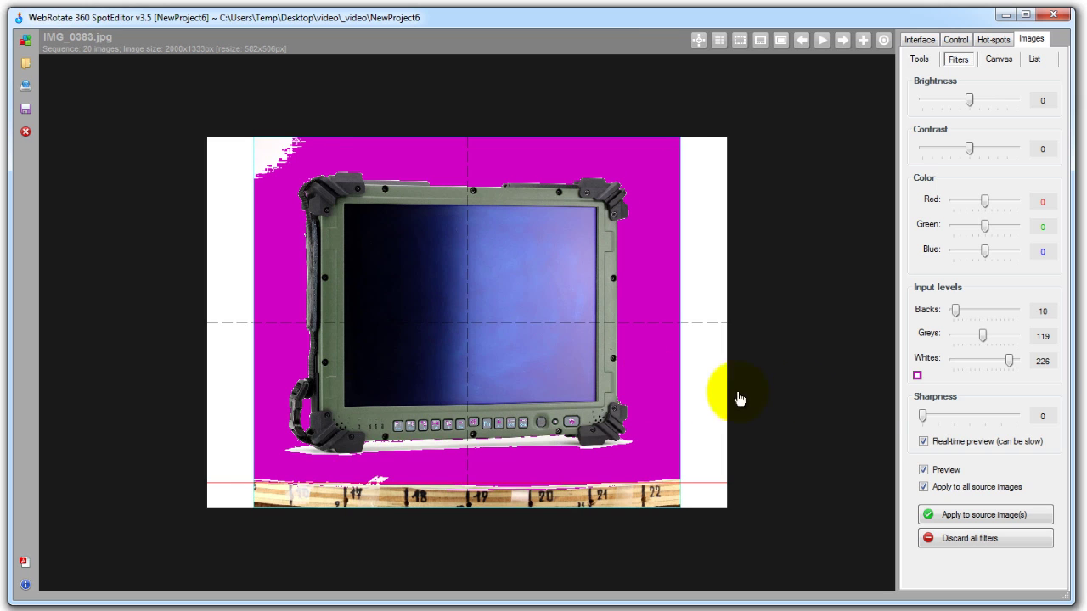
Rotate through frames with white clipping shown to verify the backdrop, then turn clipping off
click(917, 375)
drag(601, 359, 593, 364)
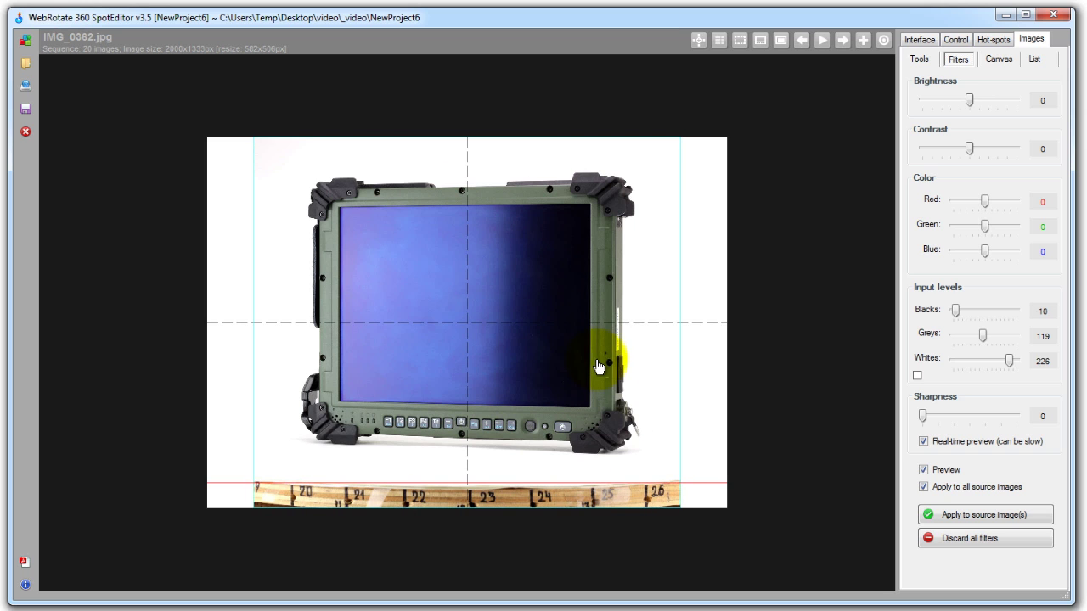
click(917, 375)
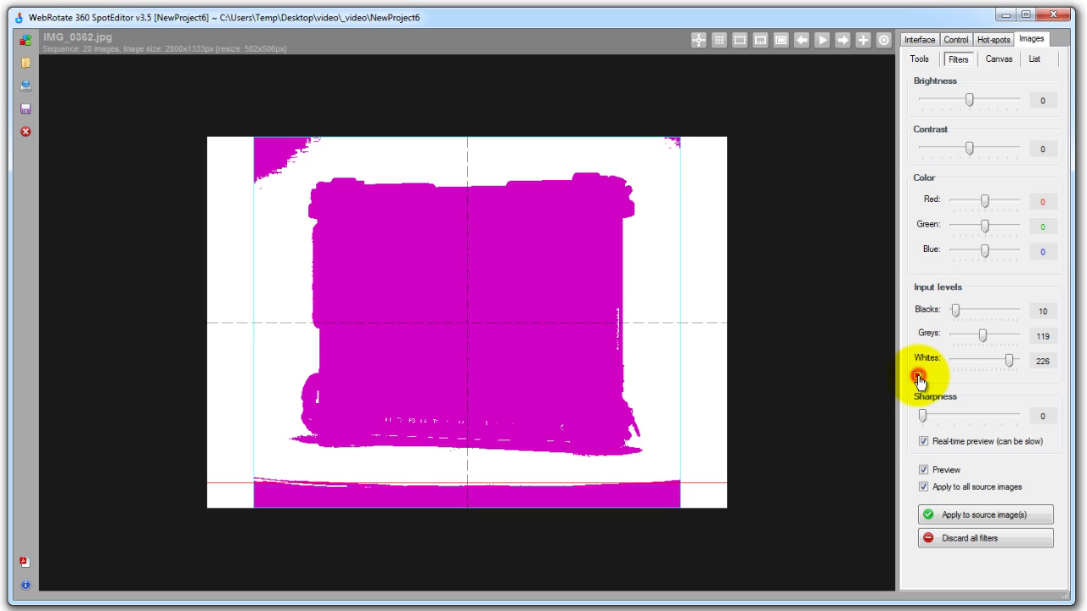
mouse_move(628, 309)
mouse_down()
mouse_move(583, 318)
mouse_move(485, 274)
mouse_move(309, 113)
mouse_up()
mouse_move(259, 159)
mouse_down()
mouse_move(272, 168)
mouse_move(301, 155)
mouse_up()
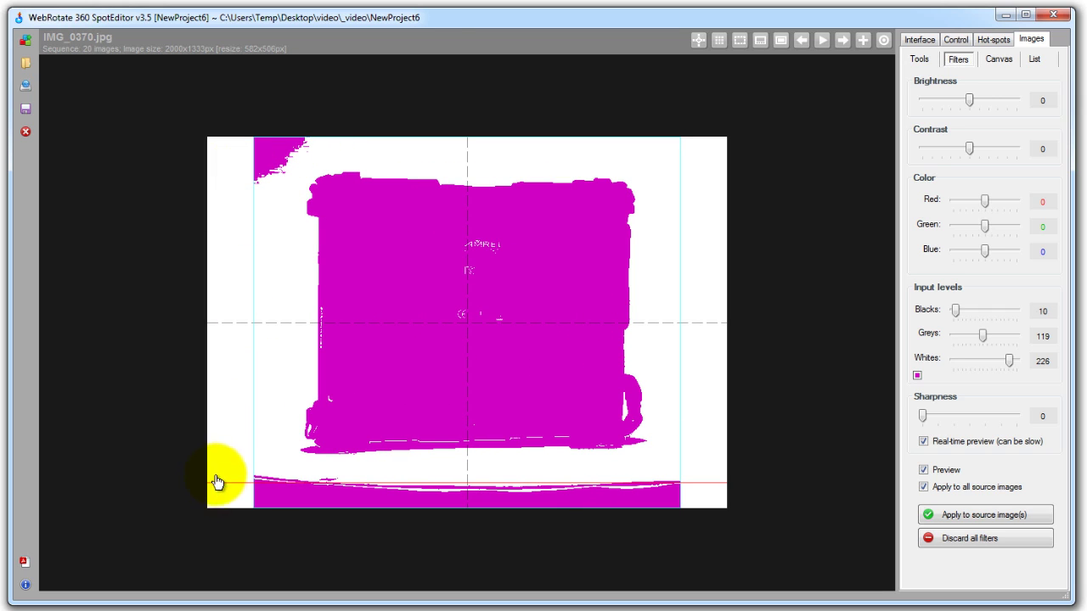
mouse_move(690, 477)
mouse_down()
mouse_move(381, 479)
mouse_move(440, 476)
mouse_up()
click(917, 375)
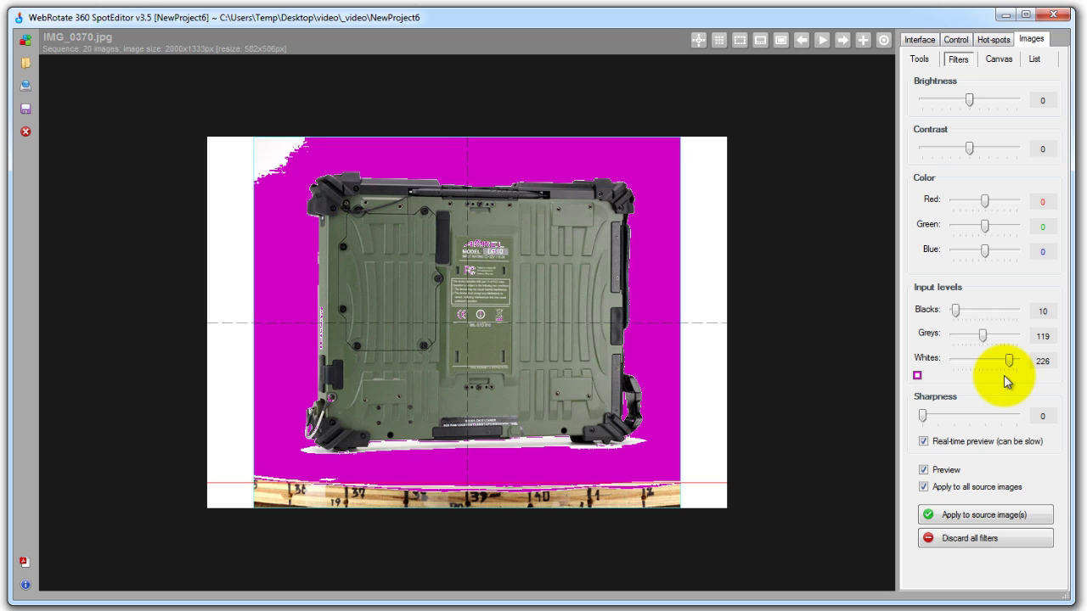
Draw a six-point closed path around the tablet, leaving out the ruler base
click(916, 60)
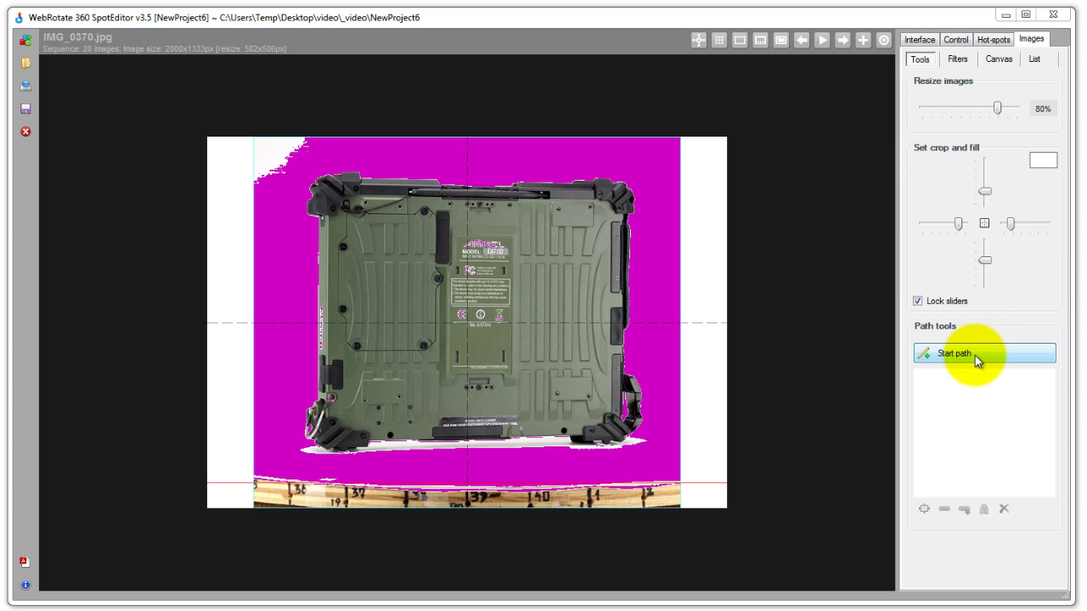
click(975, 355)
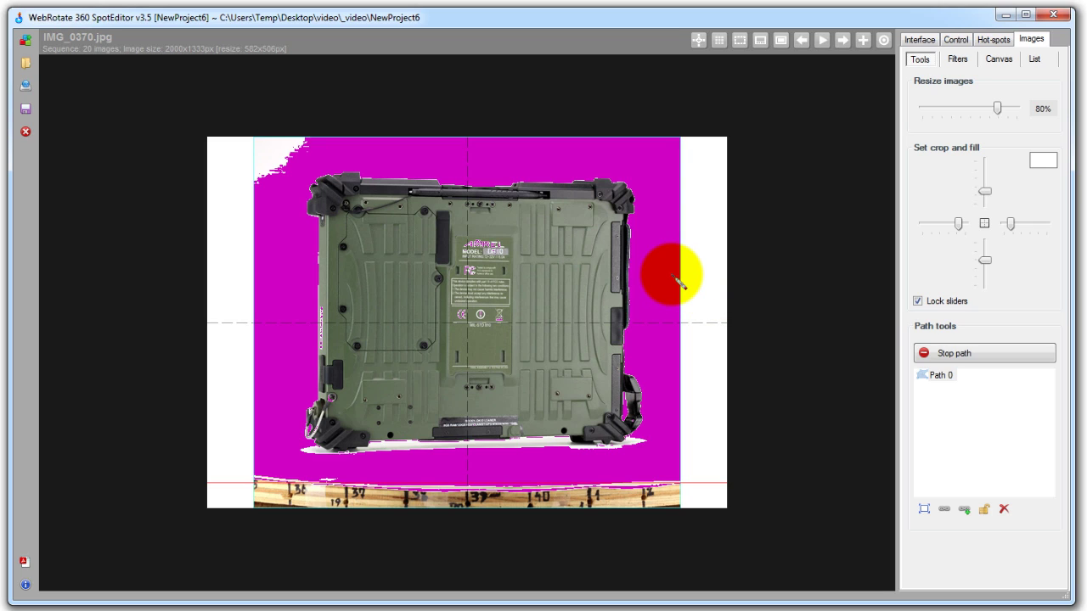
click(672, 275)
click(658, 154)
click(326, 153)
click(293, 184)
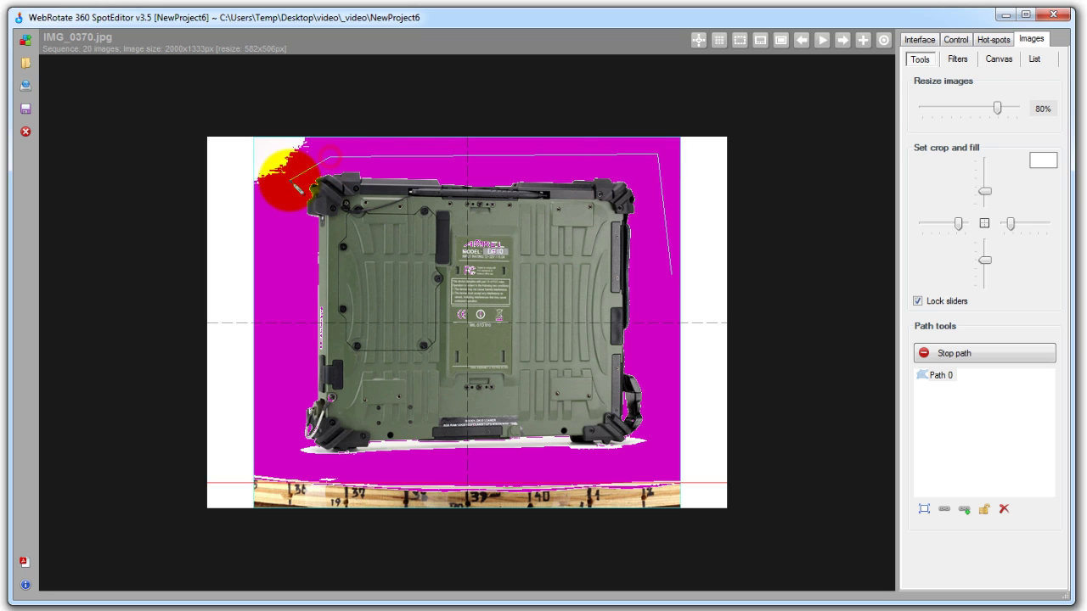
click(287, 465)
click(665, 481)
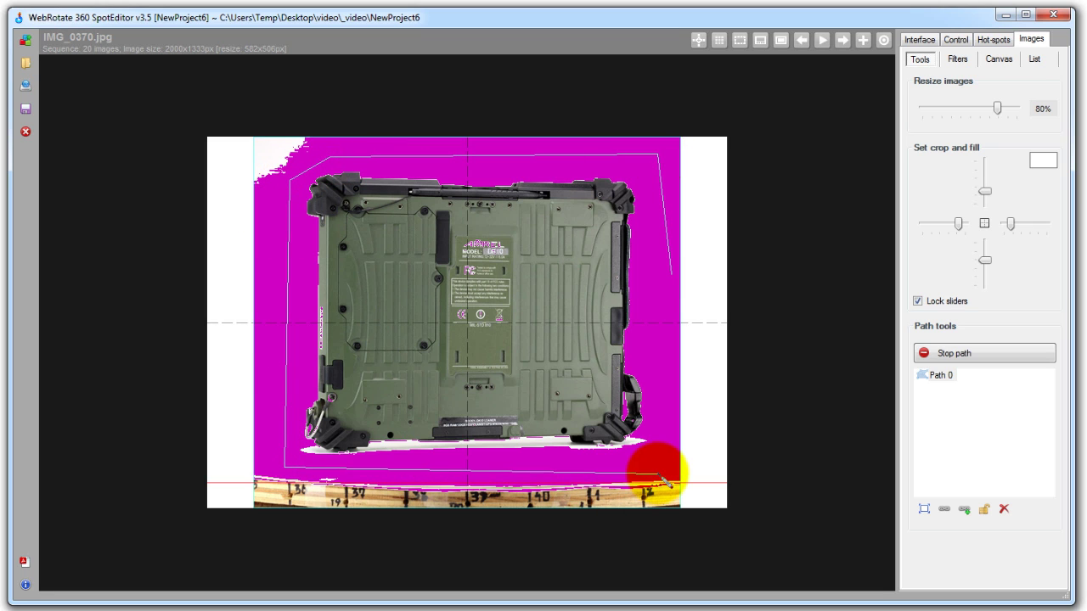
click(672, 274)
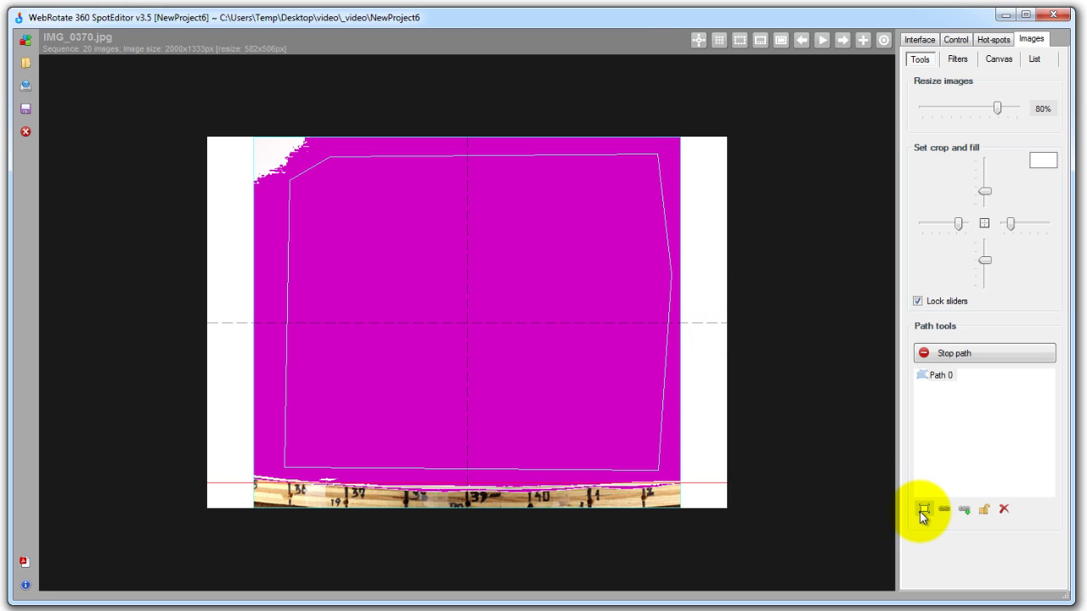
Apply the path as the Path 0 mask and lock it
click(923, 511)
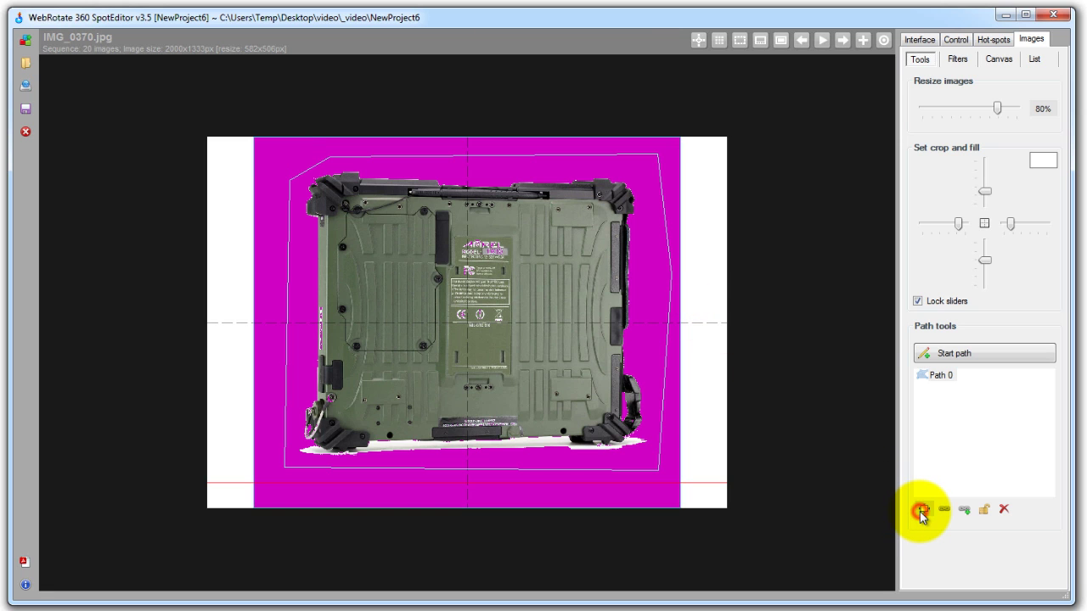
click(964, 512)
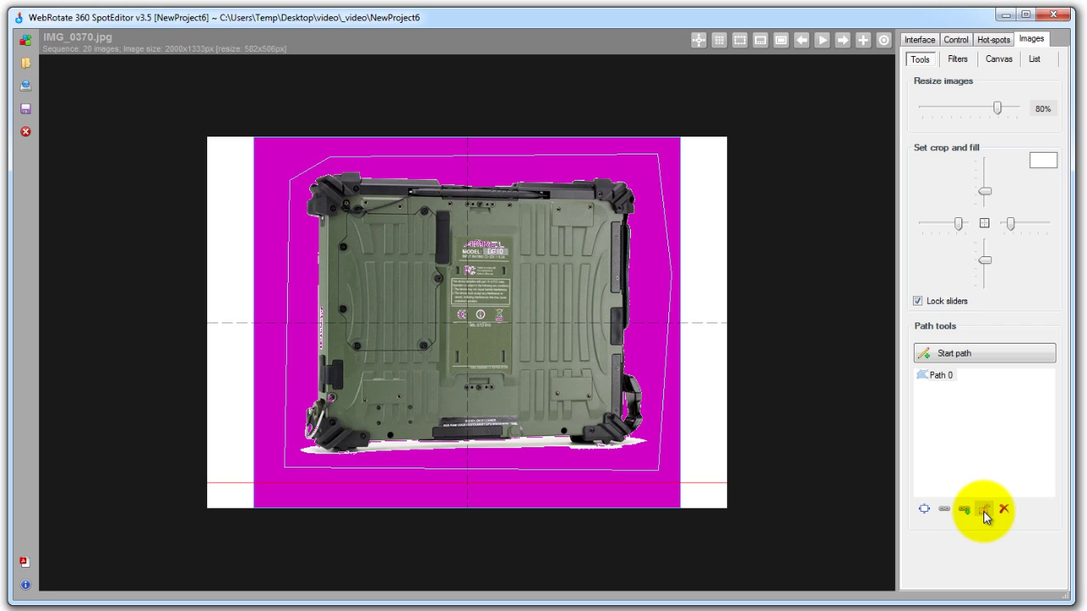
click(985, 512)
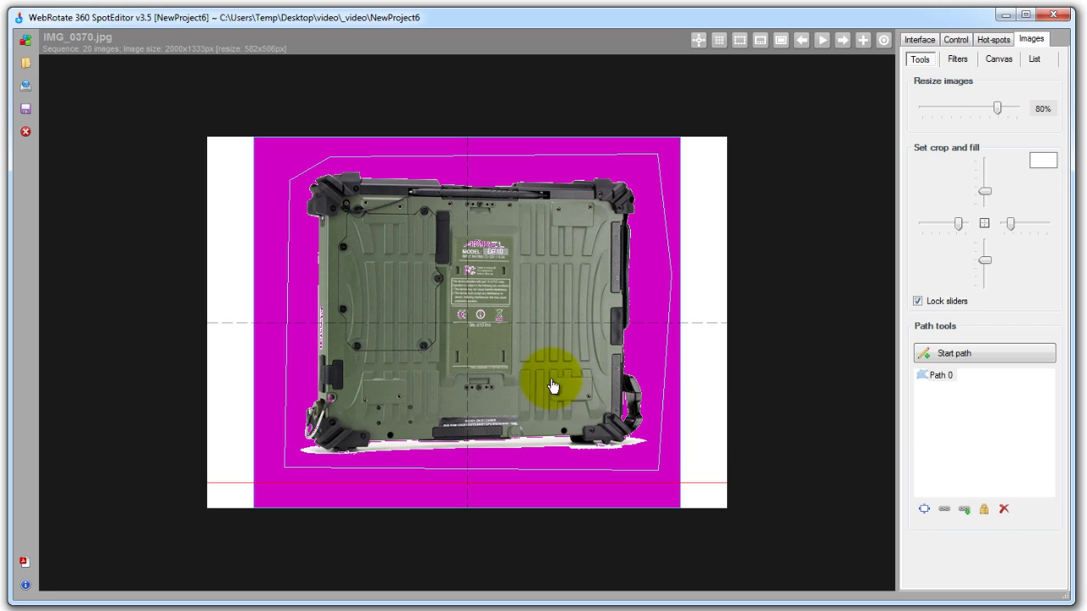
drag(536, 377, 491, 380)
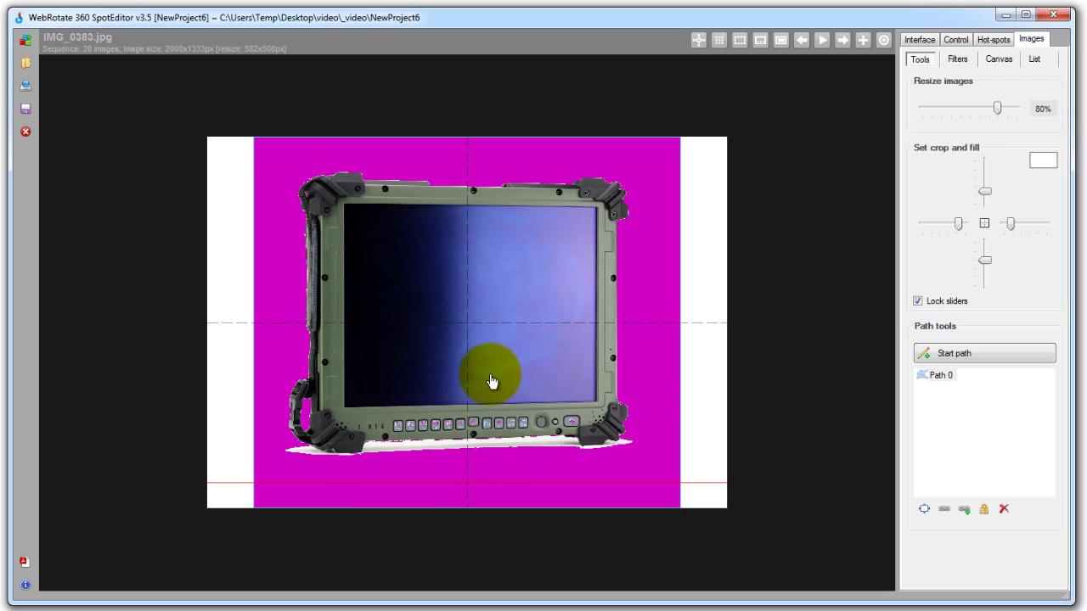
Turn off whites clipping and compare frame IMG_0362 against the unfiltered original
click(952, 60)
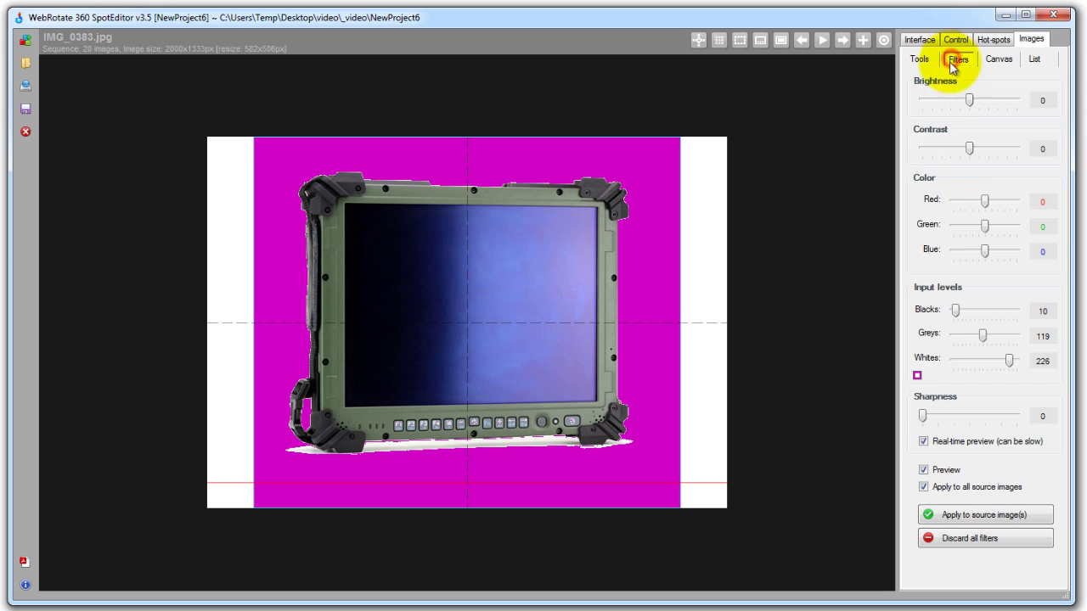
click(918, 375)
drag(628, 334, 611, 360)
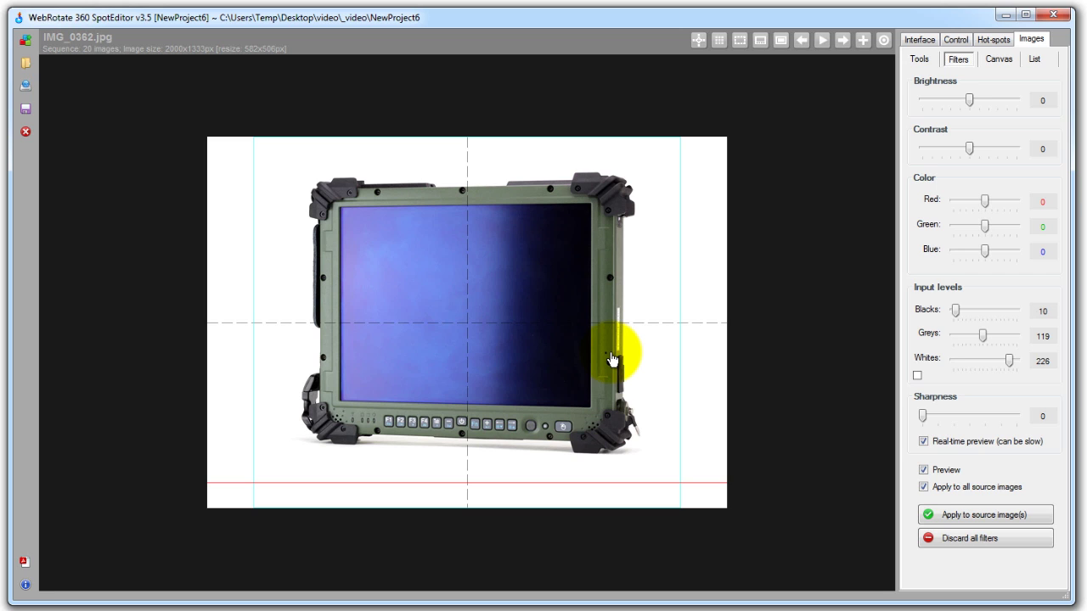
click(923, 470)
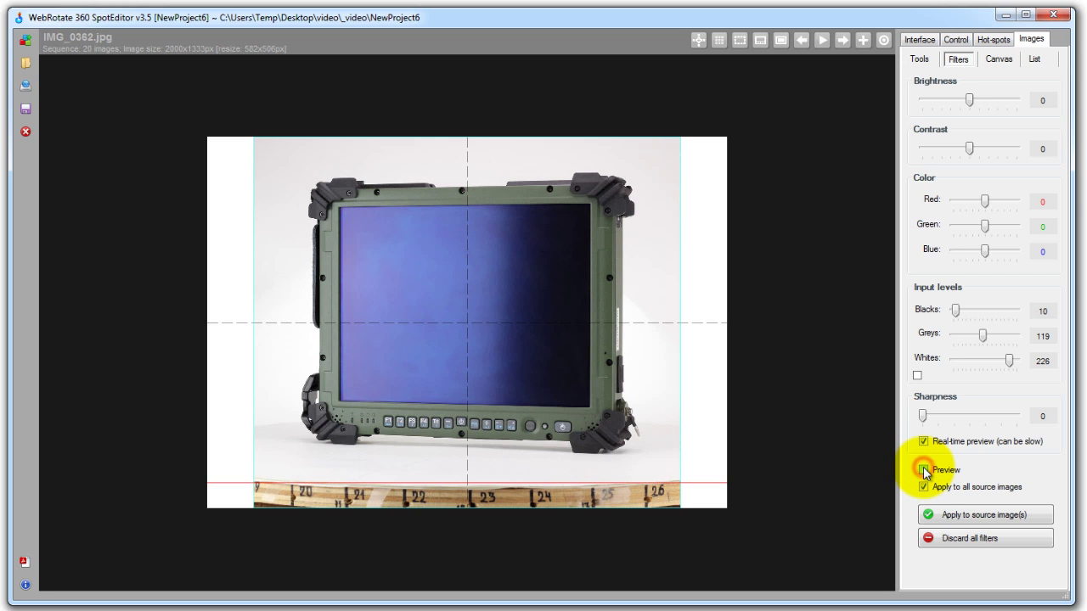
click(923, 469)
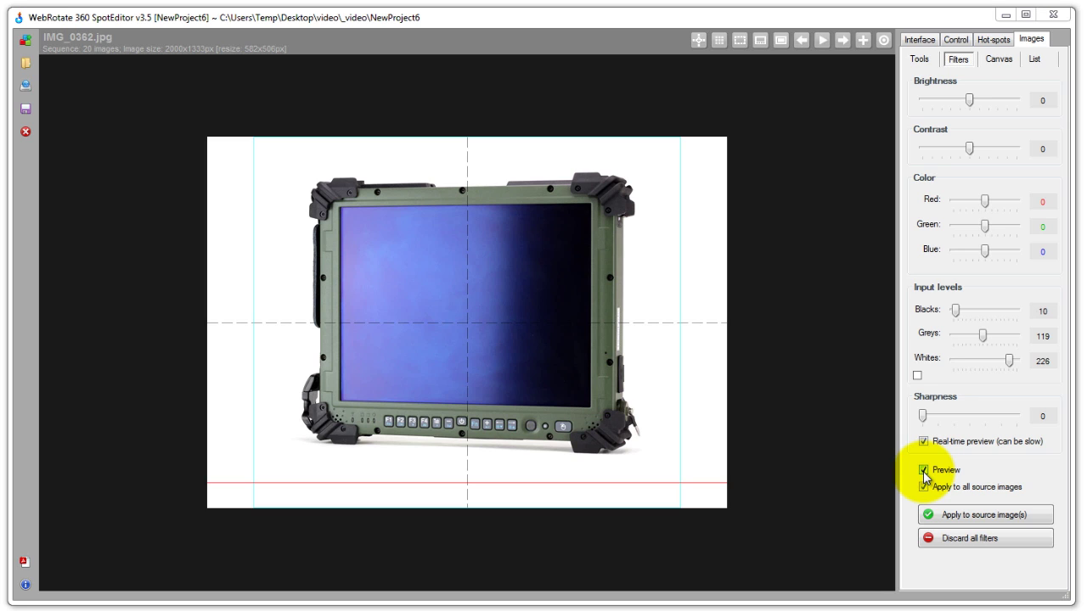
Add a 'My Watermark' text watermark centred on the tablet's screen
click(1000, 60)
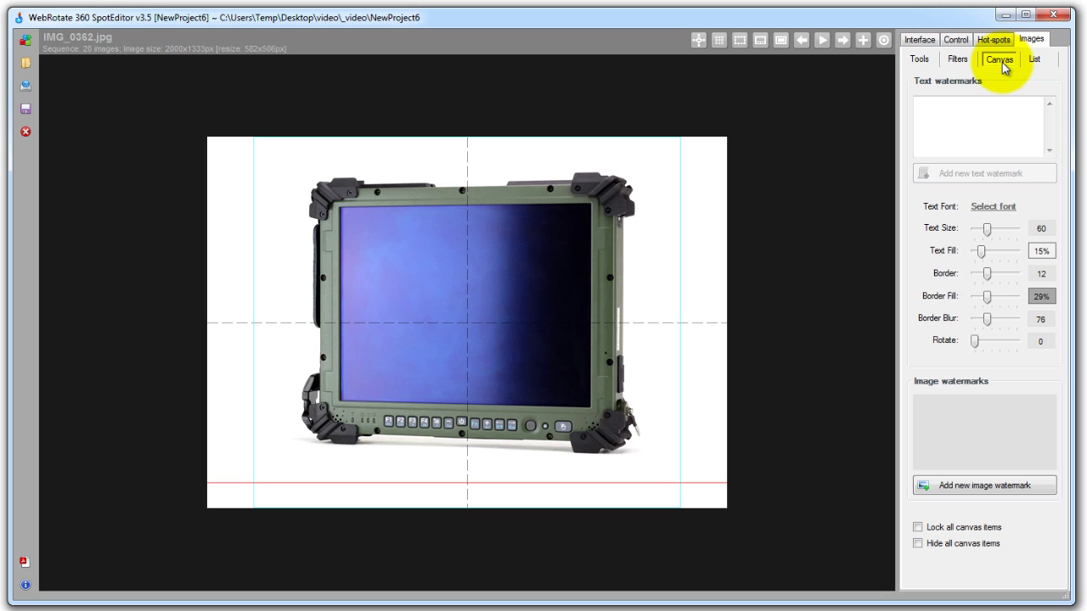
click(981, 128)
text(M)
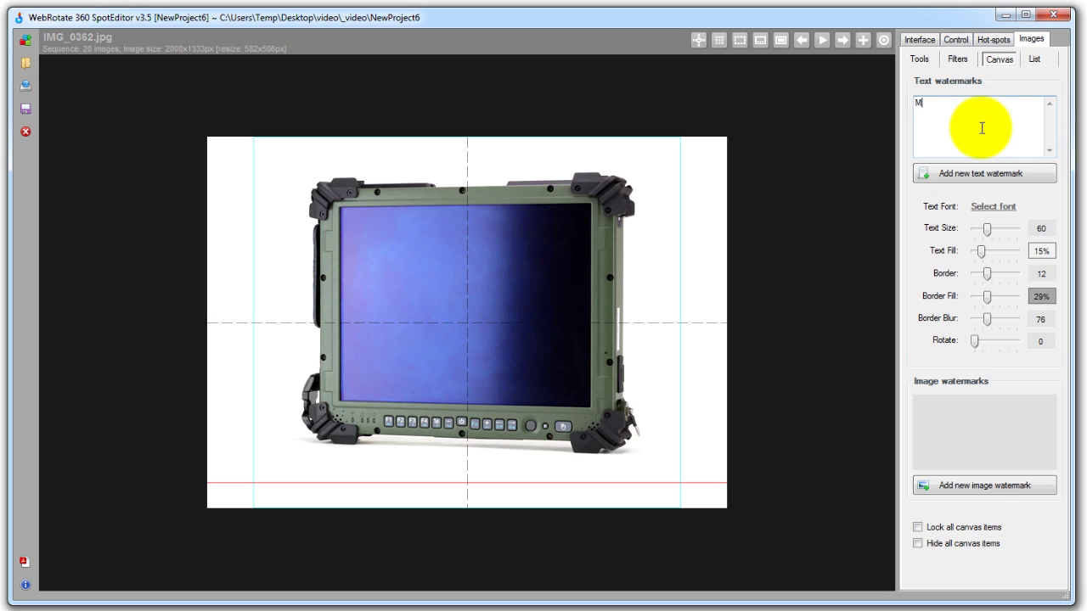
text(y Watermark)
click(973, 173)
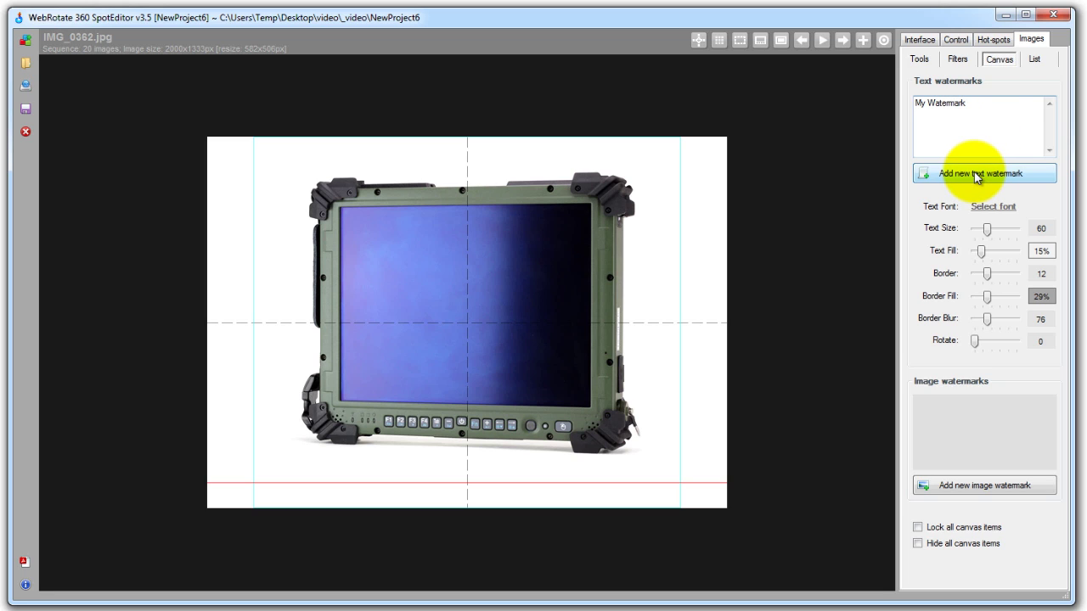
drag(164, 89, 245, 119)
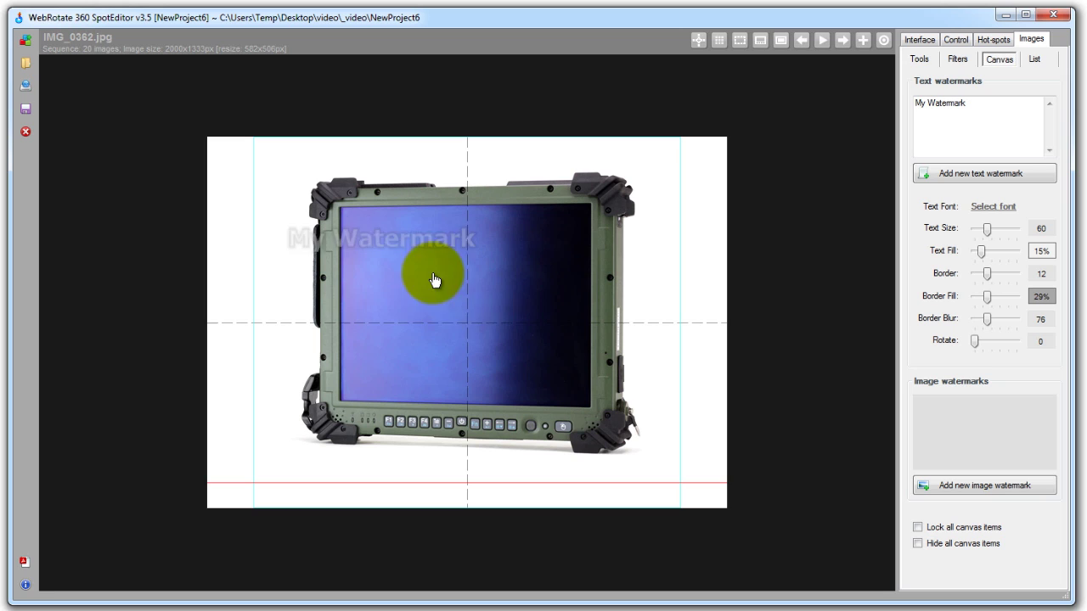
drag(434, 281, 491, 326)
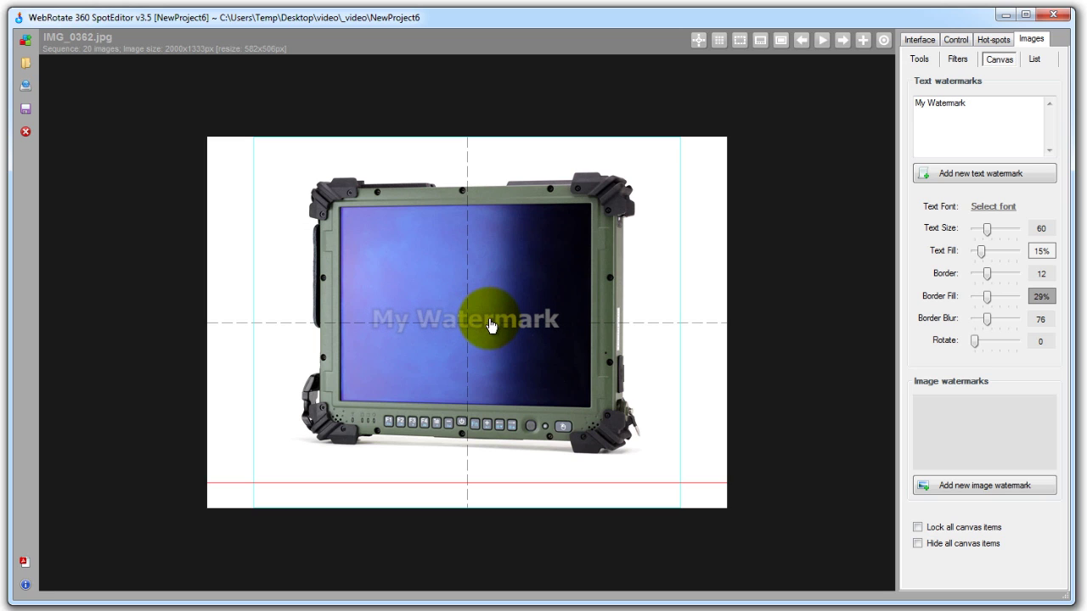
Give the watermark text size 106, rotation 316 and 10% fill
drag(987, 229, 993, 229)
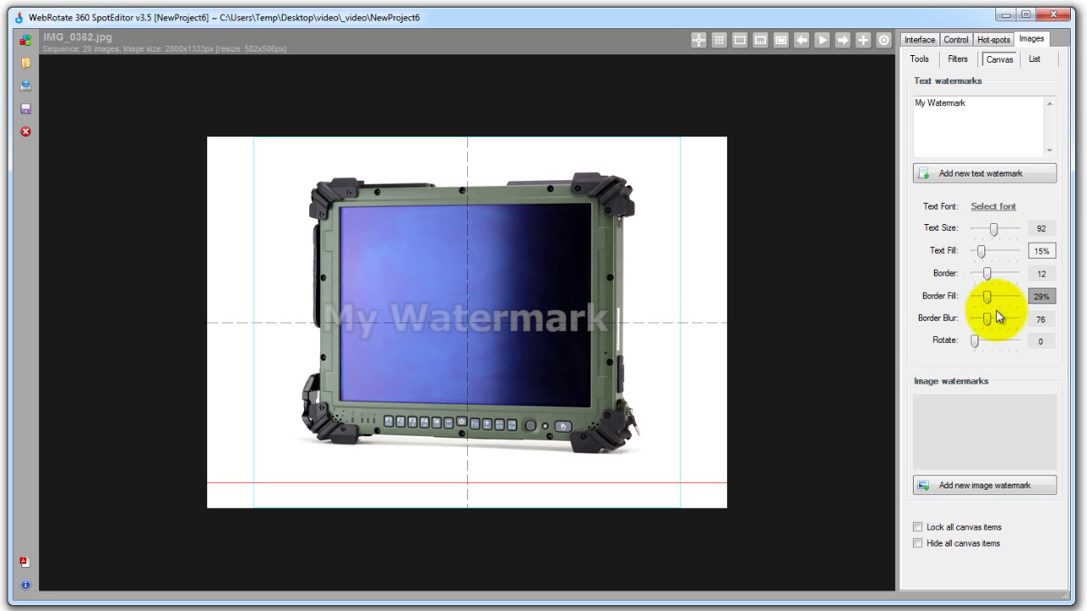
drag(974, 341, 1010, 342)
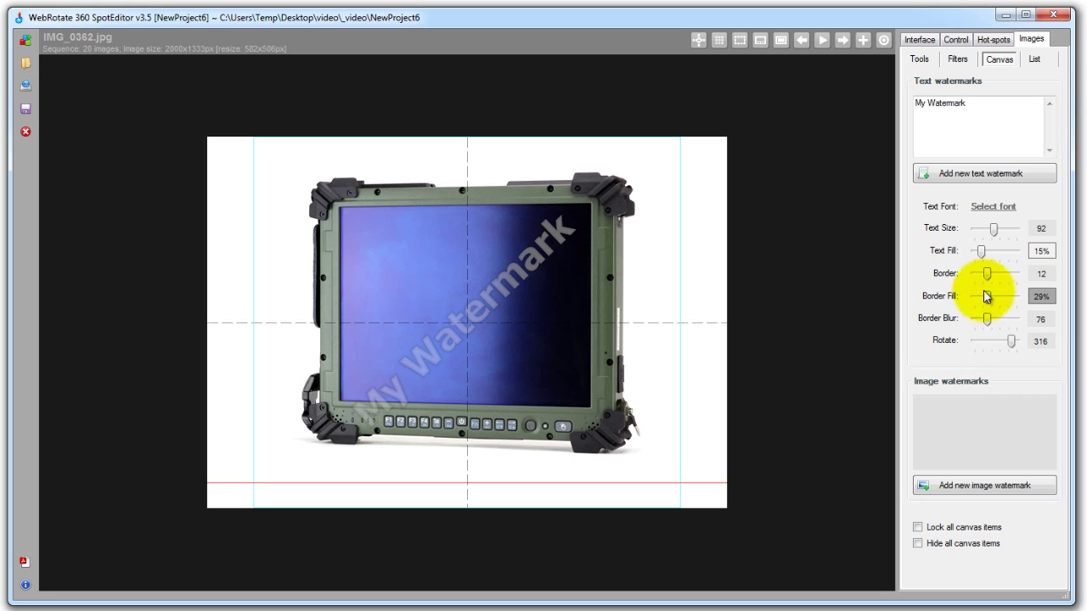
drag(983, 257, 999, 242)
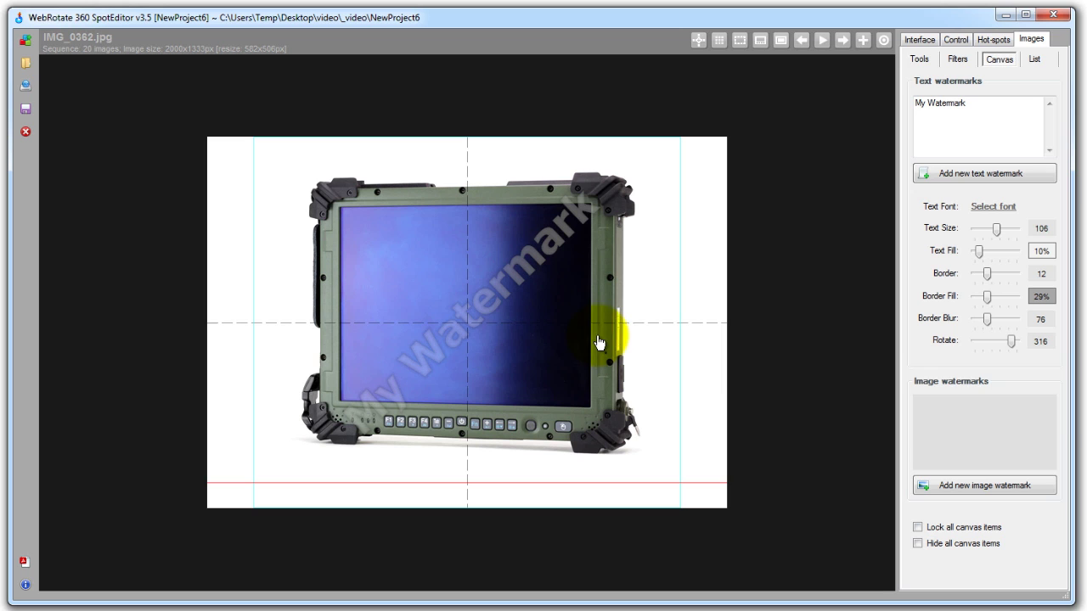
Add final - Copy.png as an image watermark at the bottom right of the frame
click(1021, 483)
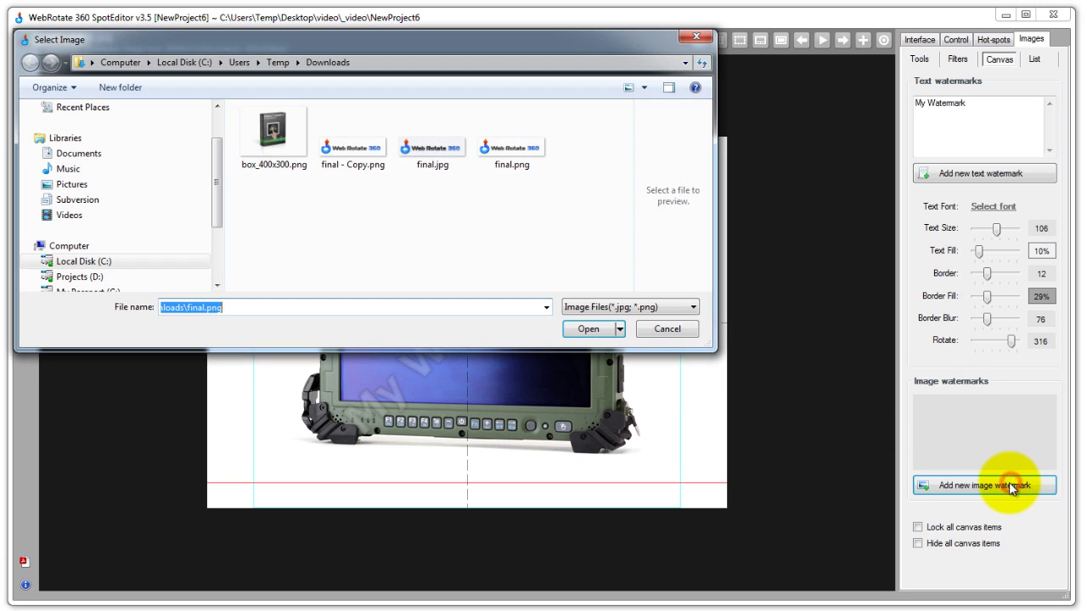
double_click(370, 161)
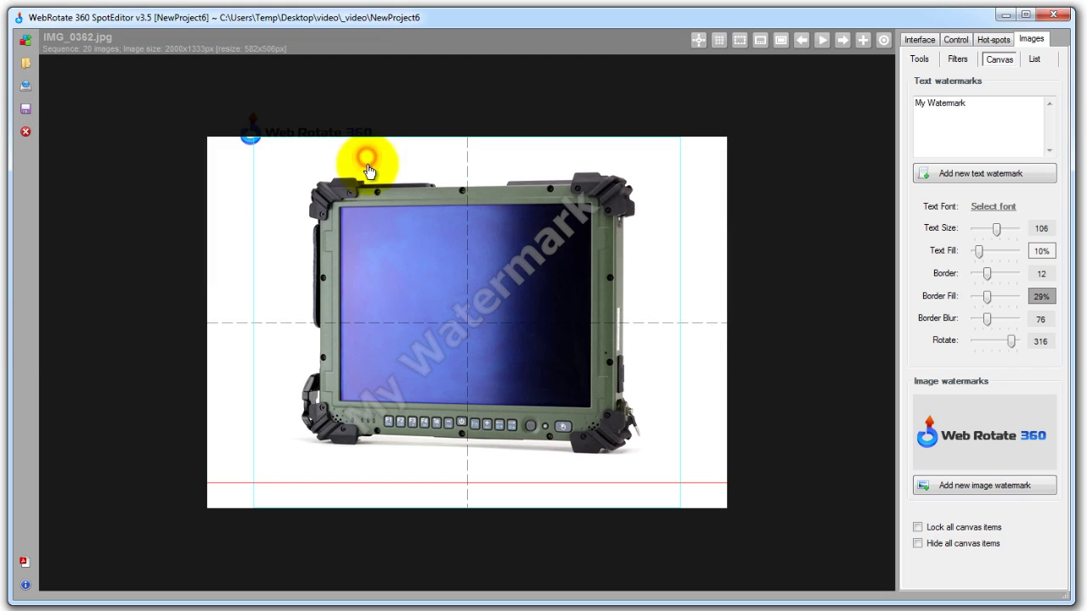
drag(255, 146, 559, 506)
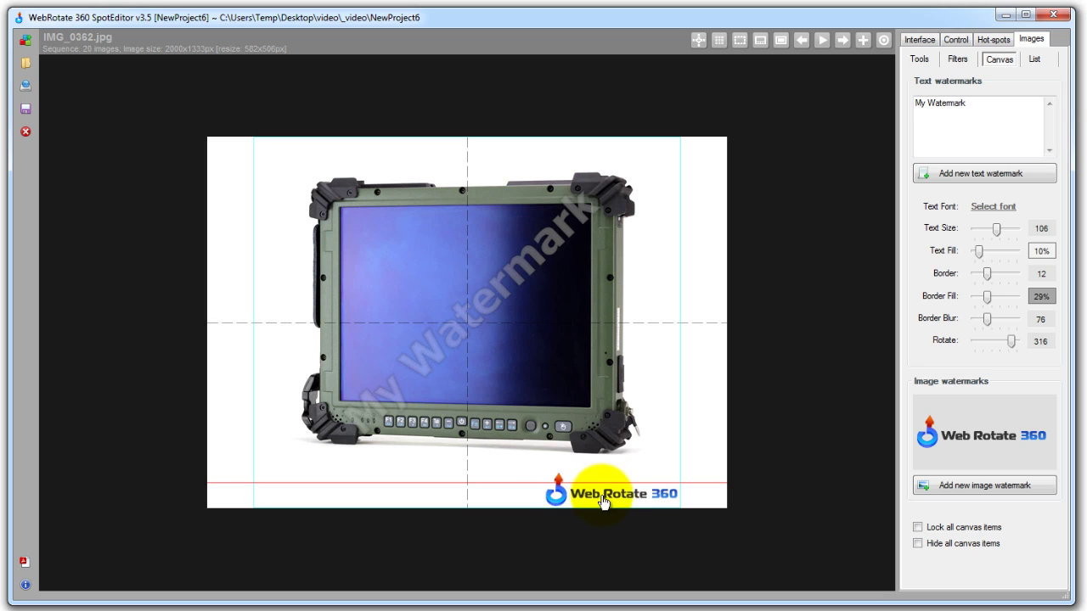
Hide and reshow all canvas items to compare, then return the spin to the front view
click(930, 548)
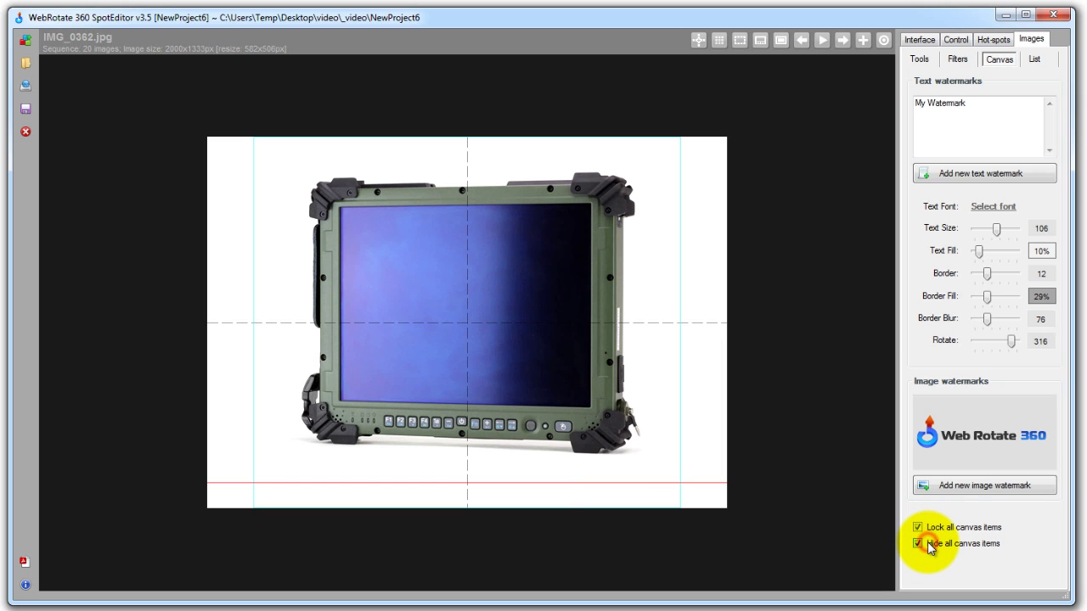
click(929, 547)
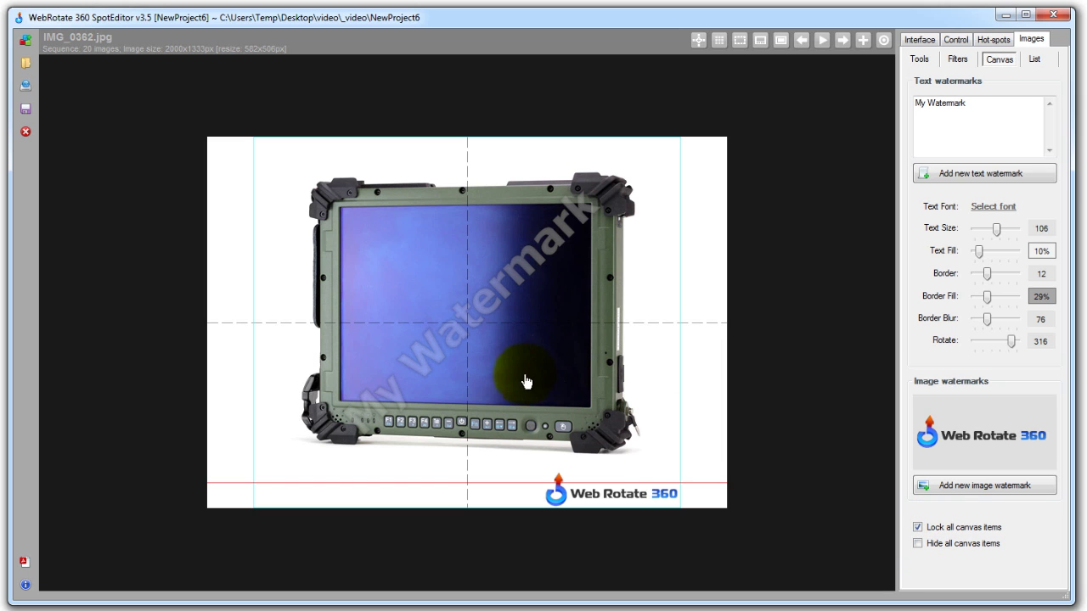
mouse_move(531, 381)
mouse_down()
mouse_move(583, 383)
mouse_move(521, 396)
mouse_up()
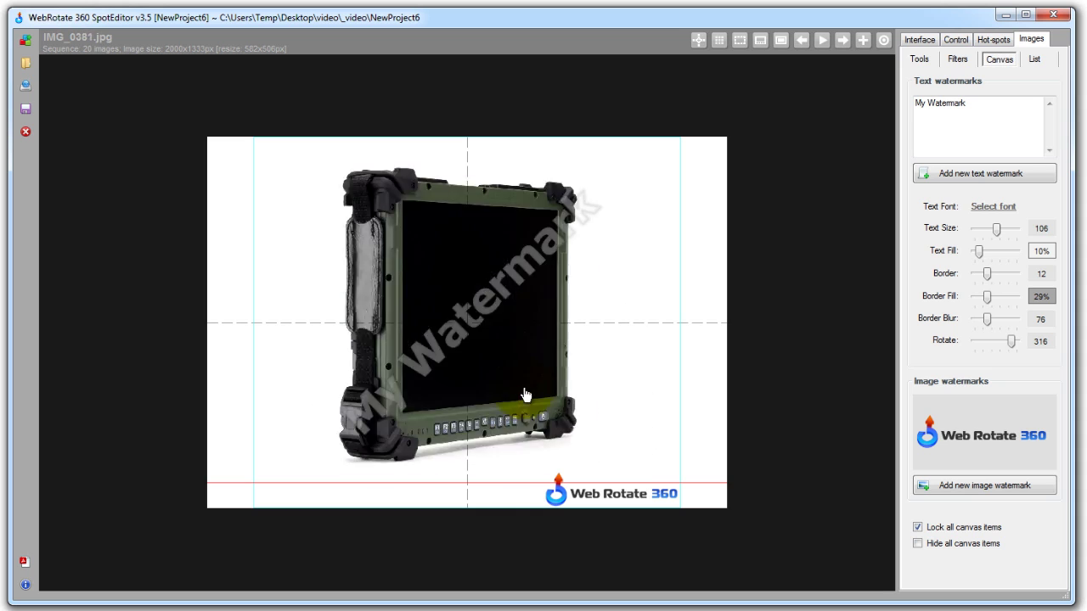
click(708, 402)
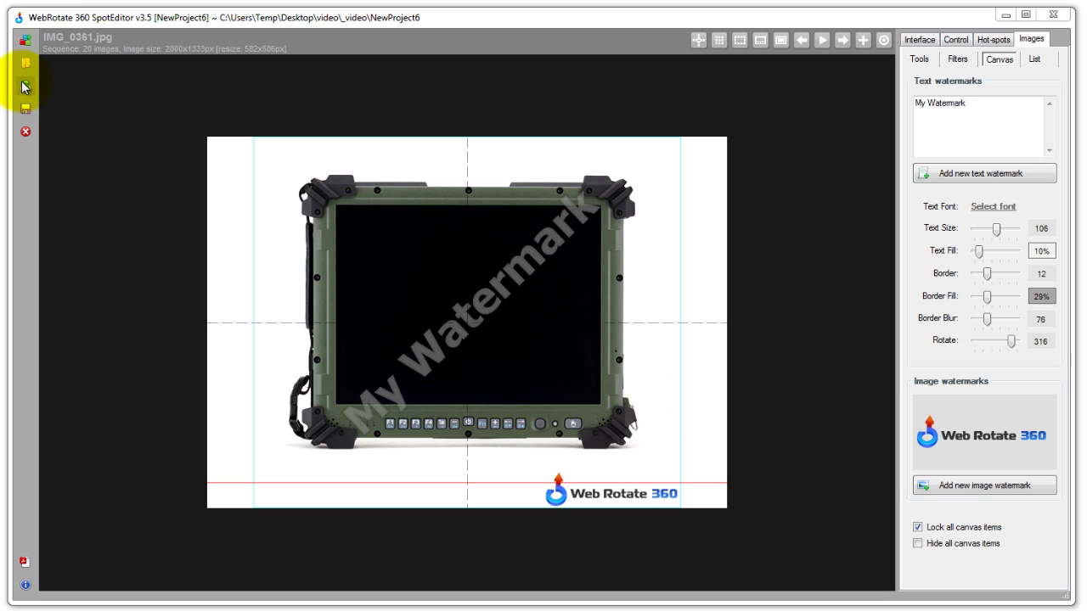
In the publishing settings, keep Upload Online set to Do not upload
click(24, 85)
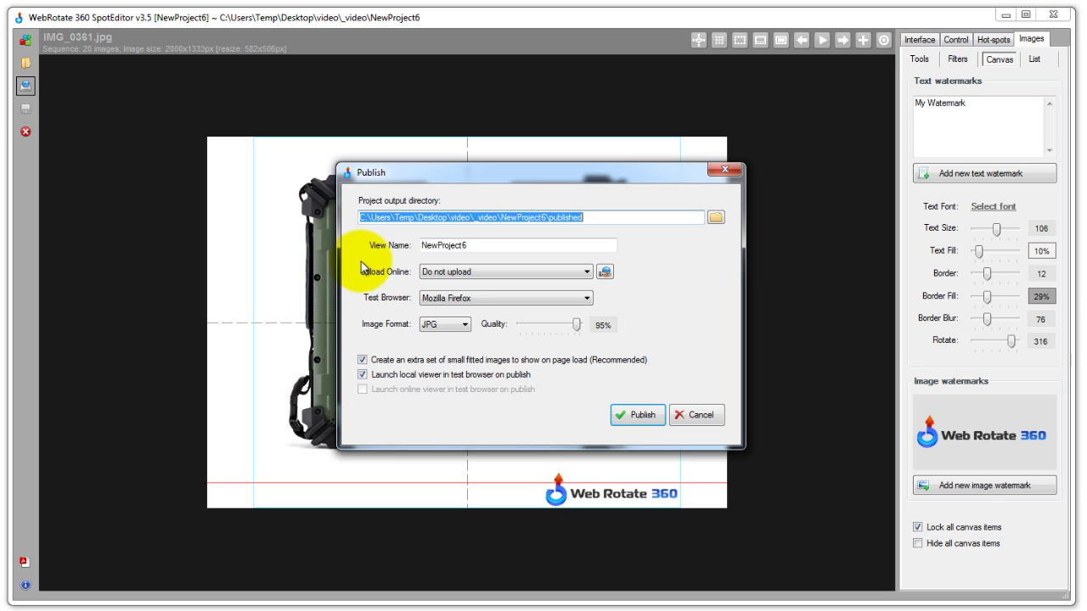
click(453, 272)
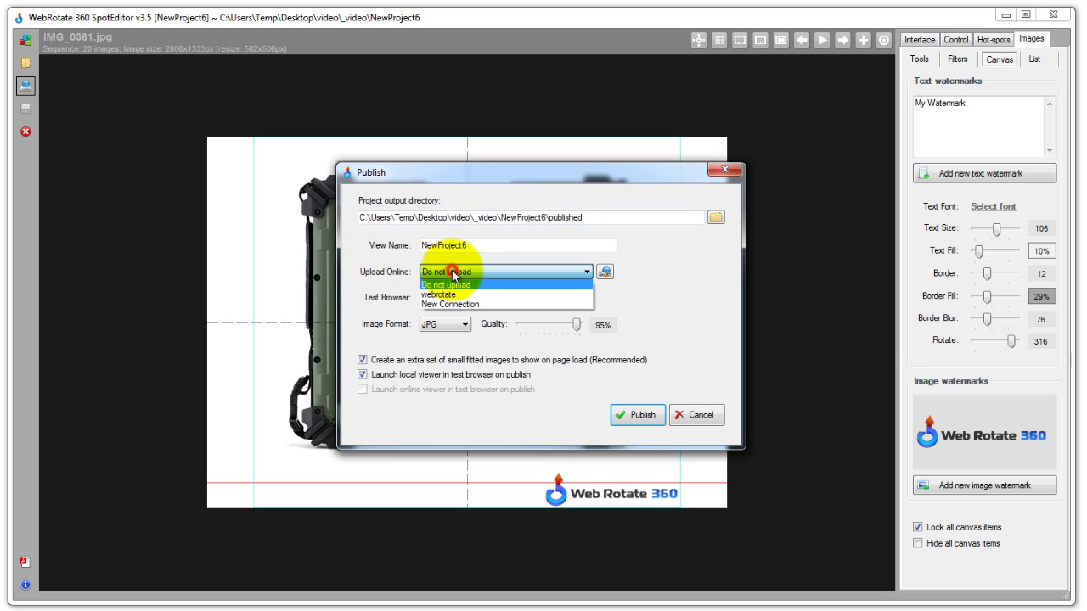
click(457, 272)
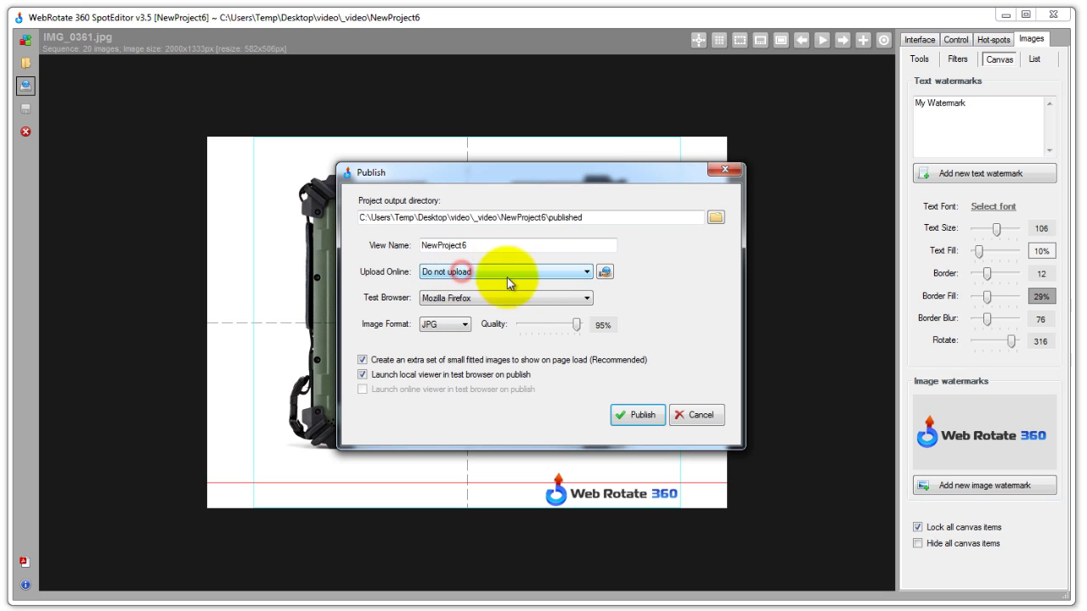
Remove the extra upload connections, leaving only the webrotate connection
click(604, 272)
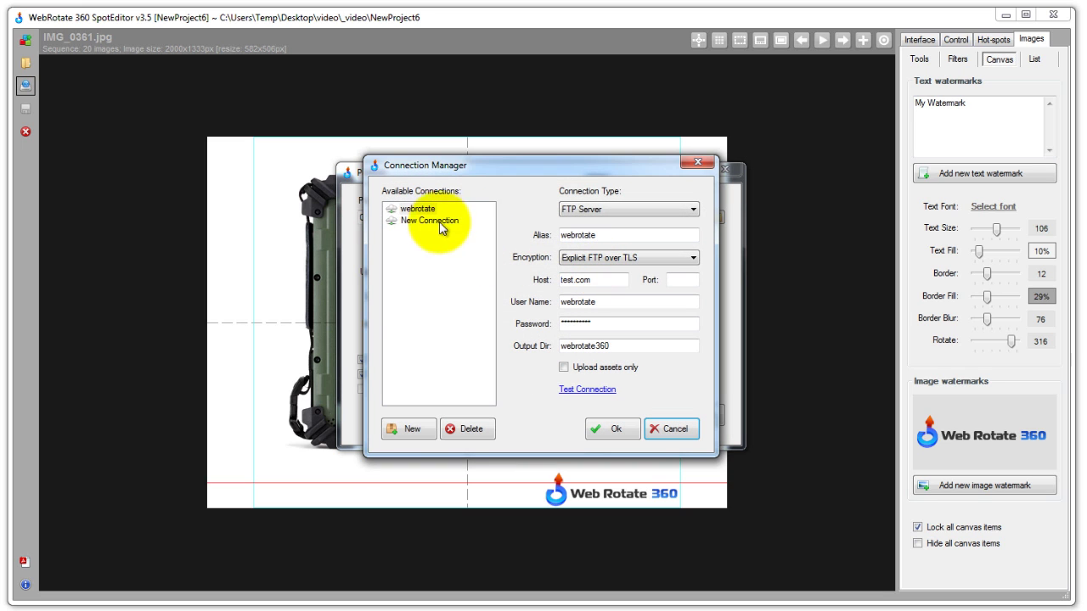
click(407, 429)
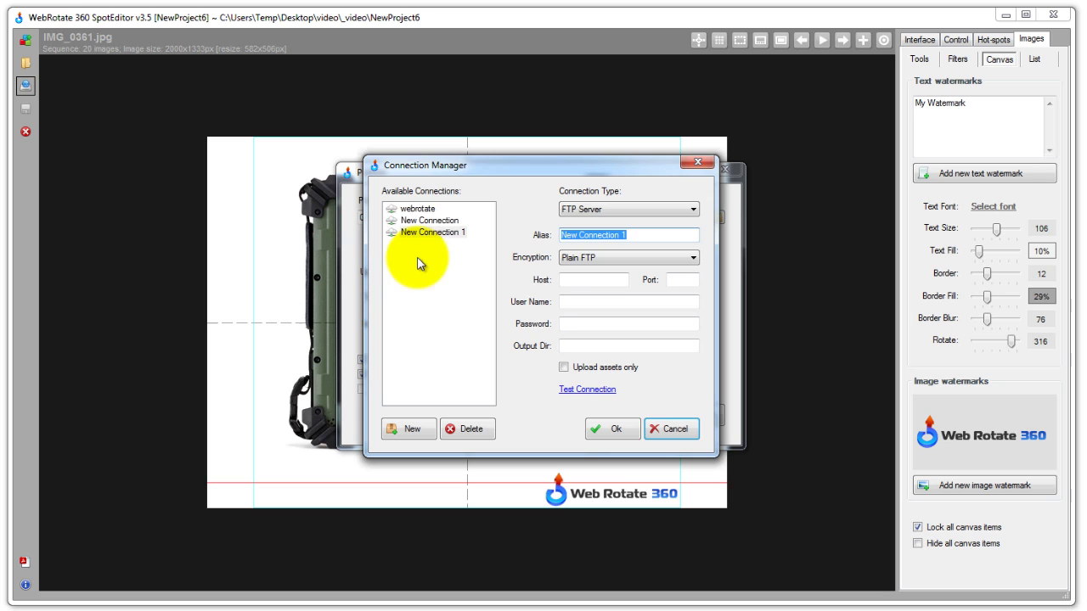
click(467, 429)
click(467, 429)
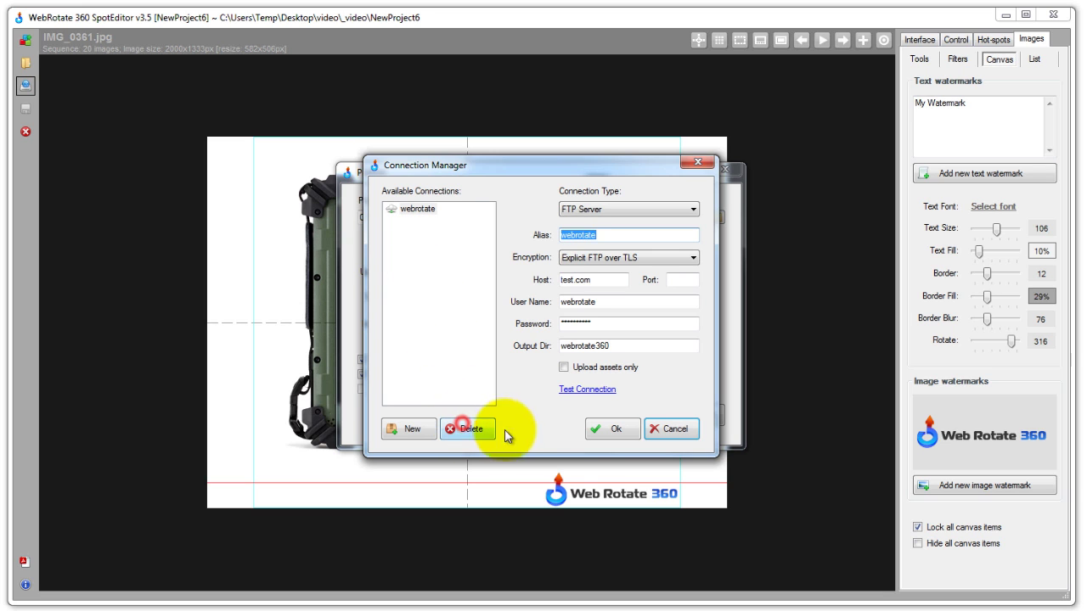
click(614, 429)
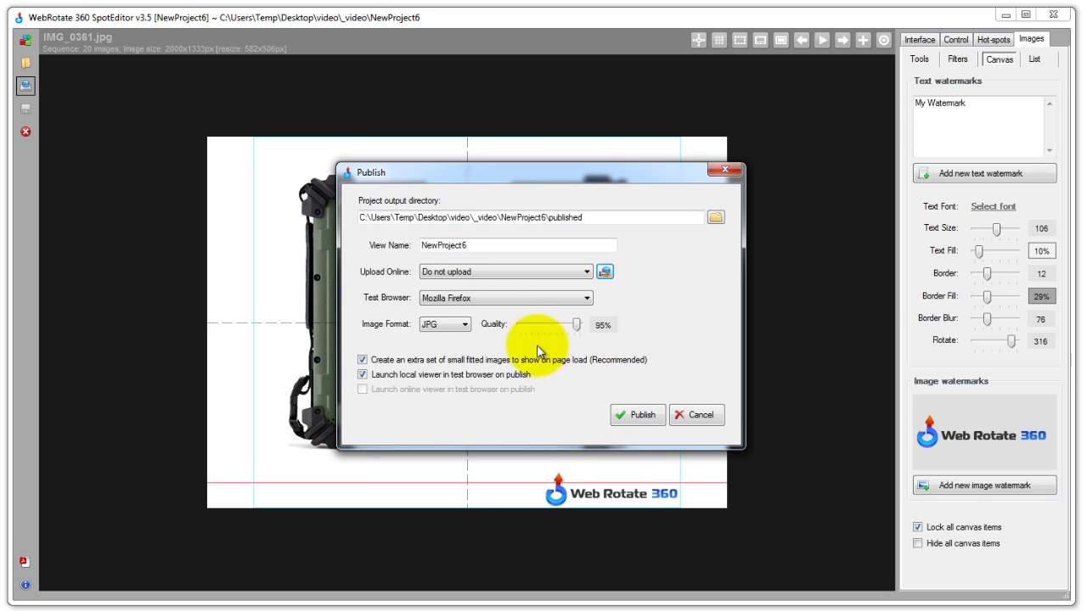
Publish locally with online upload off and Mozilla Firefox as the test browser
click(436, 274)
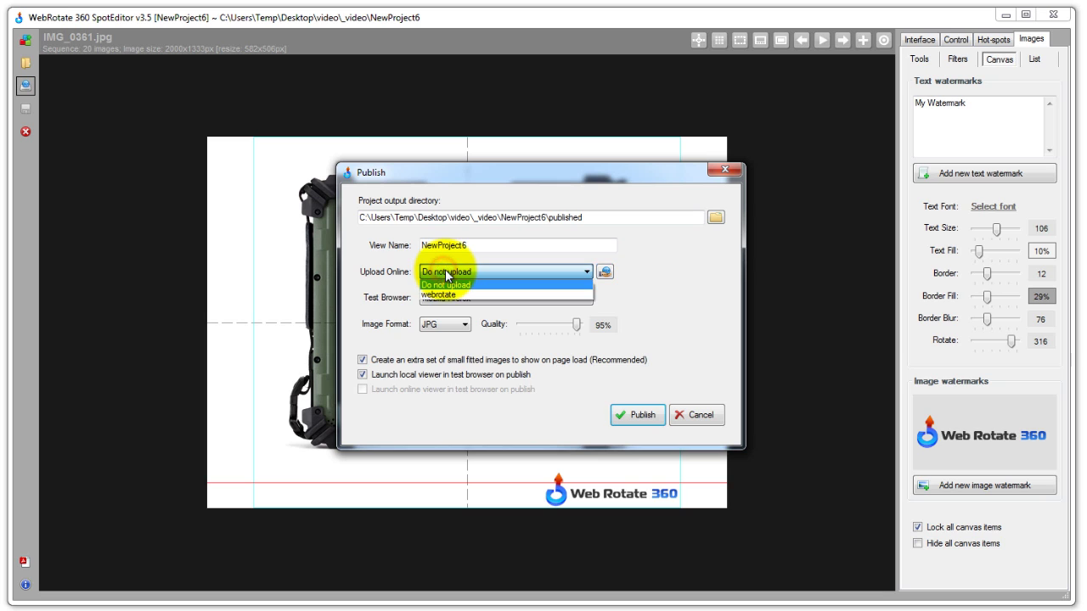
click(445, 274)
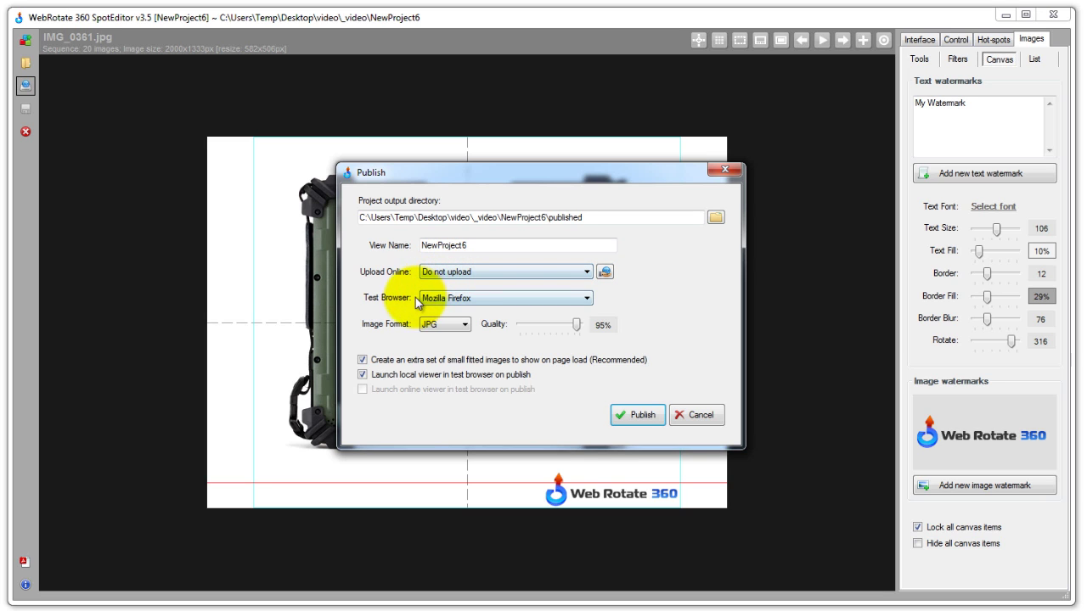
click(435, 298)
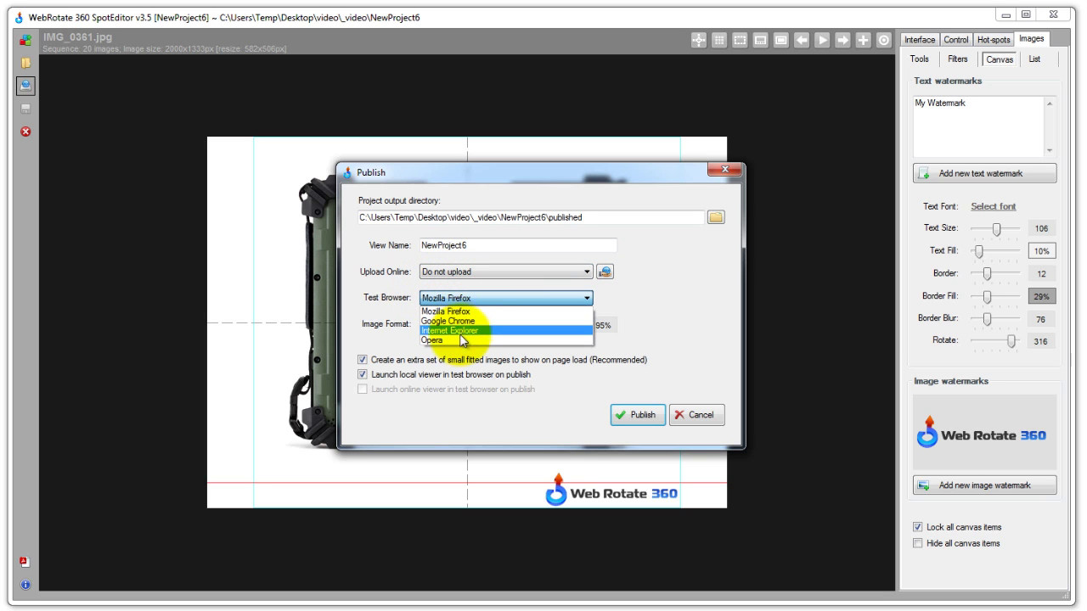
click(464, 302)
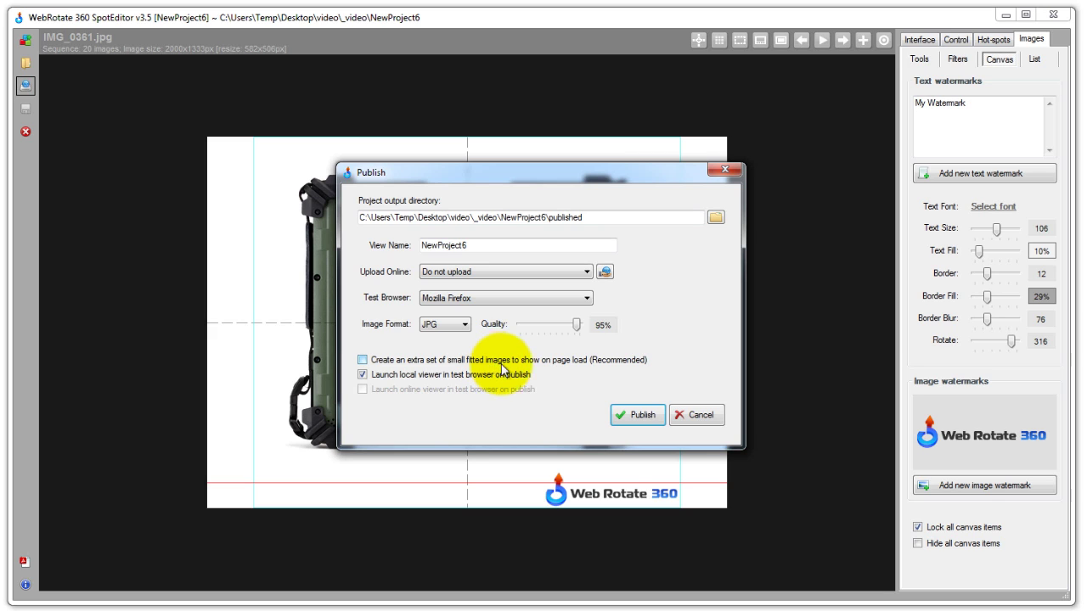
click(624, 414)
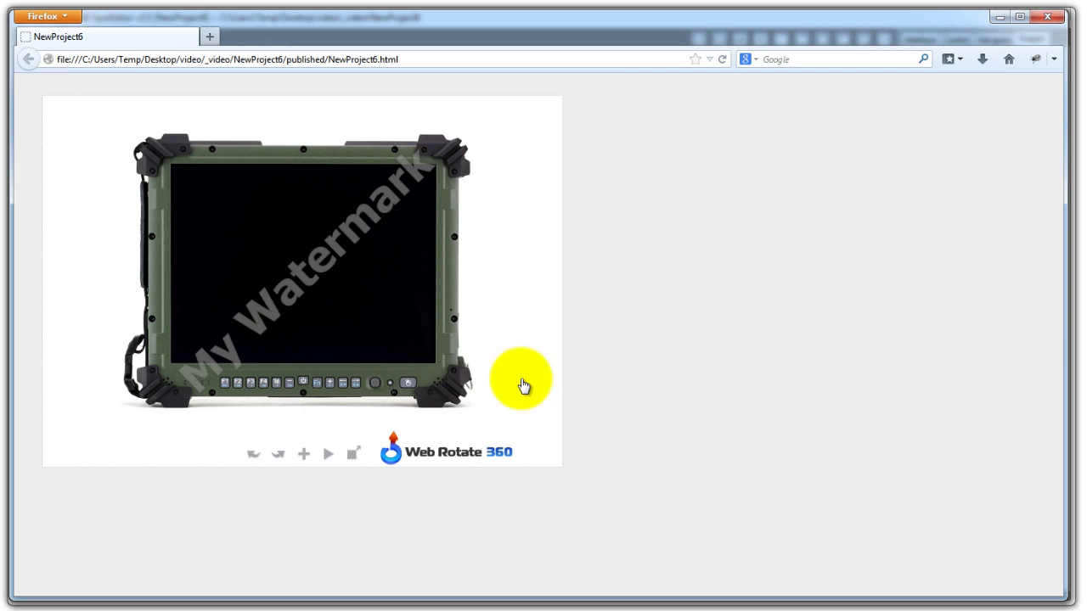
Spin the tablet in Firefox, zoom in on its back label, rotate, then zoom out
drag(347, 366, 400, 369)
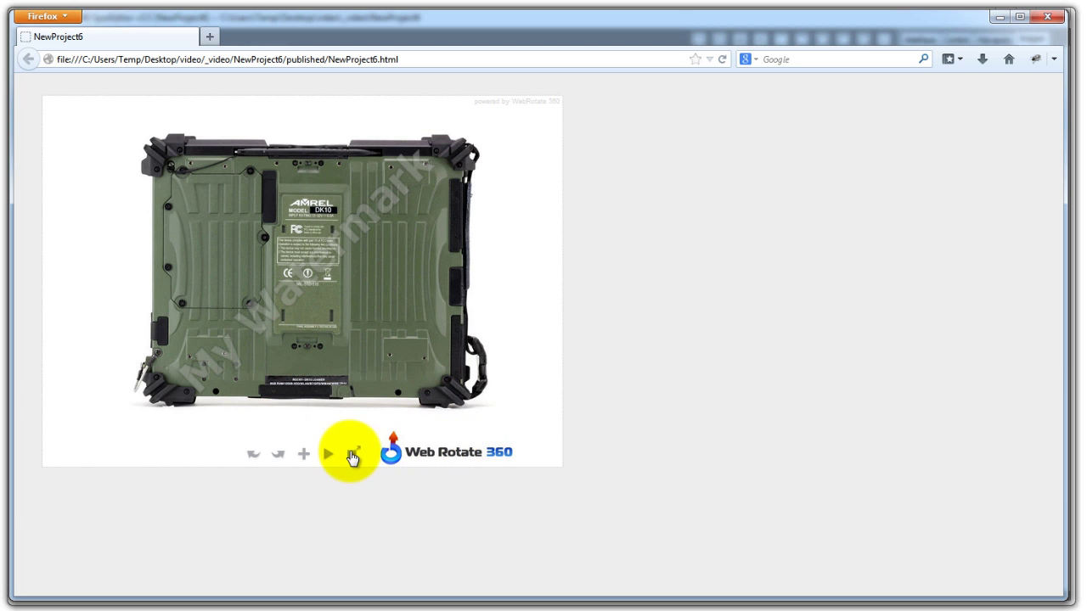
click(304, 455)
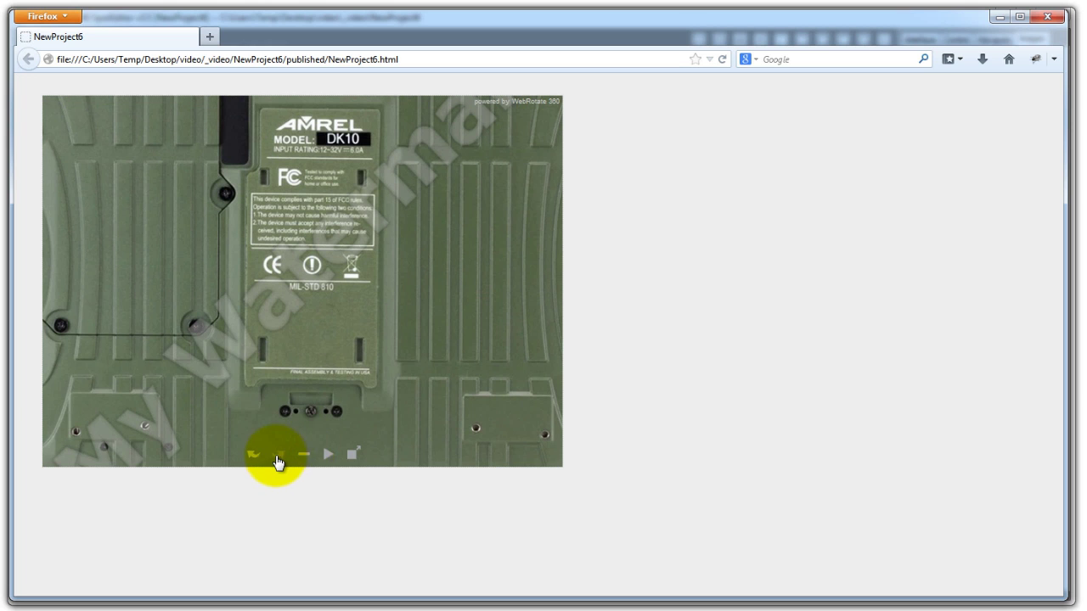
click(278, 457)
click(302, 456)
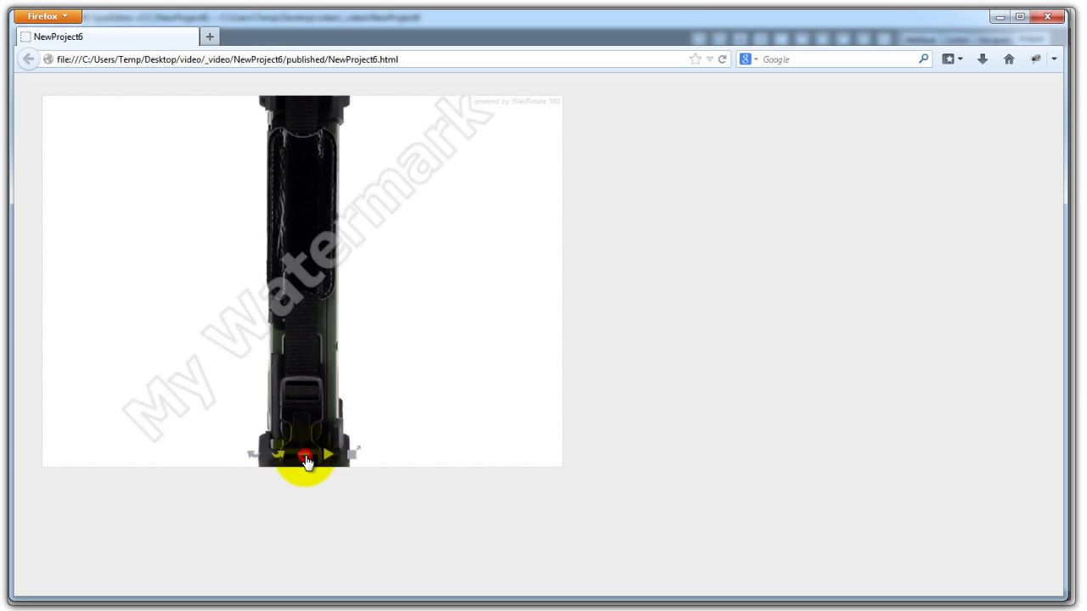
mouse_move(340, 420)
mouse_down()
mouse_move(266, 423)
mouse_move(351, 428)
mouse_up()
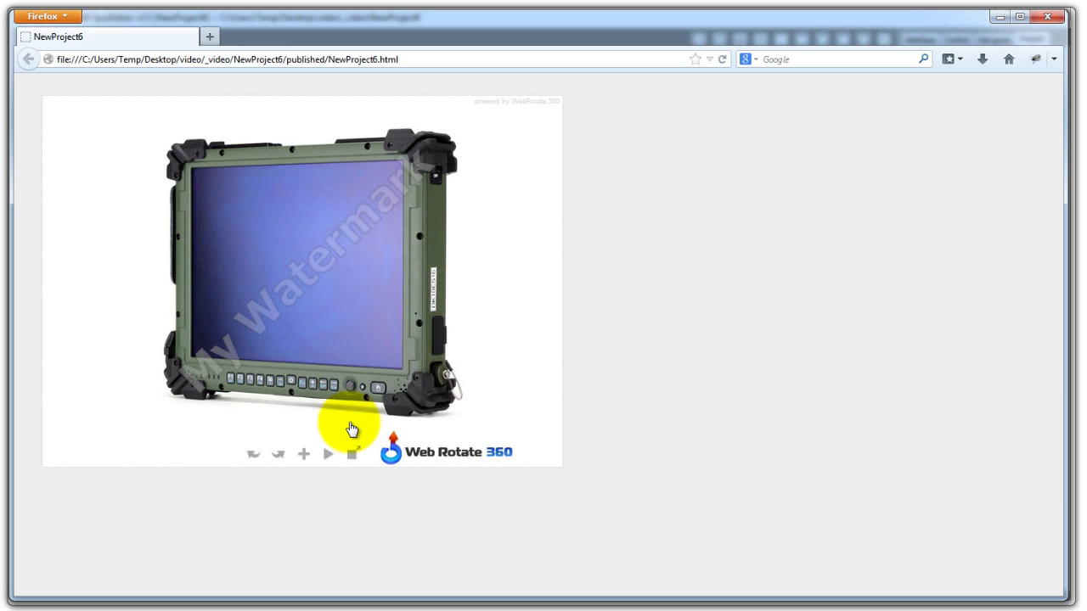